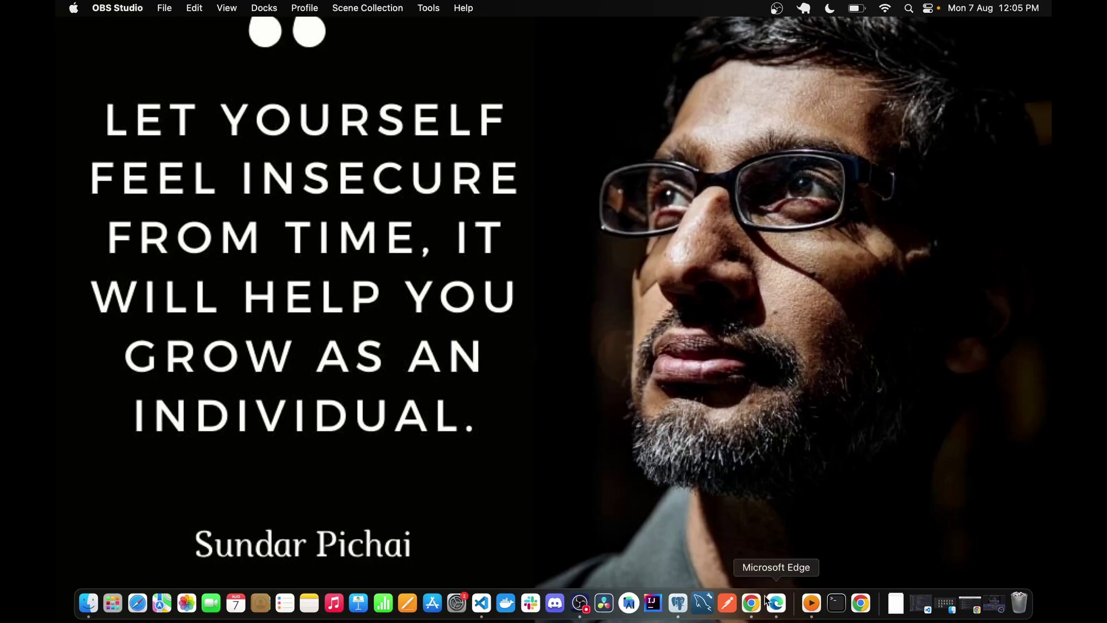
- Switch to Microsoft Edge and register a new Docs account with the account email, the password and its confirmation
{"action": "left_click", "coordinate": [774, 616]}
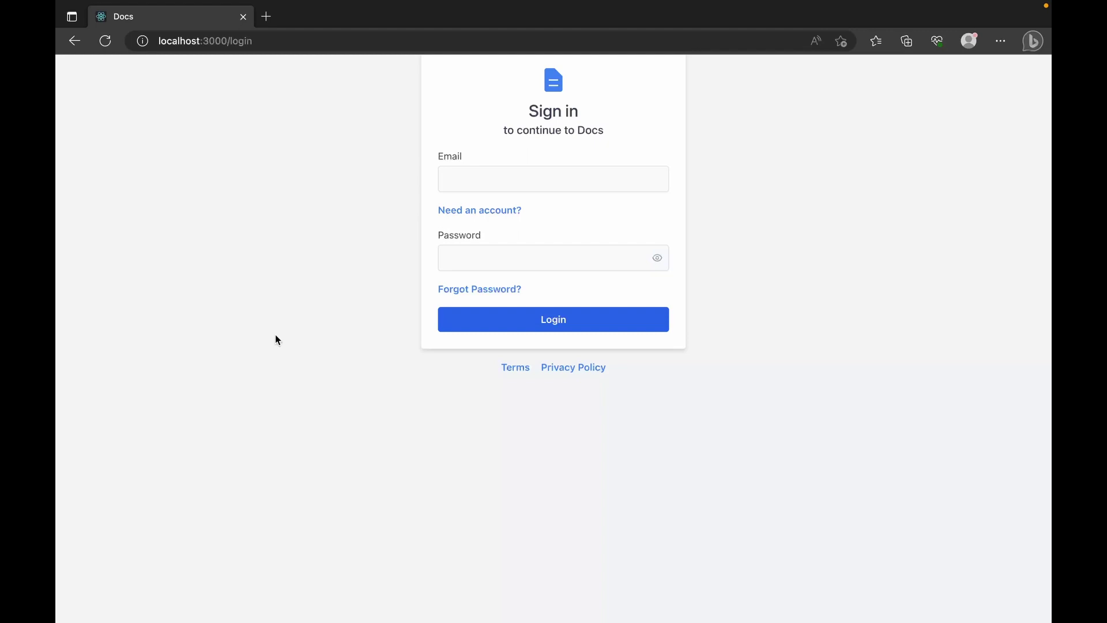
{"action": "left_click", "coordinate": [491, 212]}
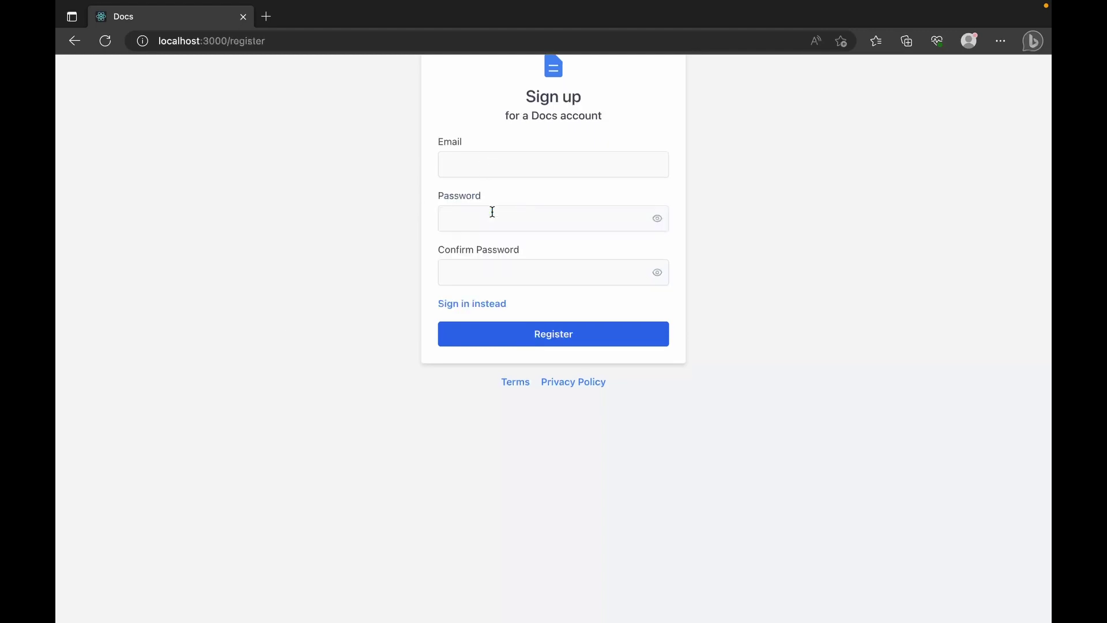
{"action": "left_click", "coordinate": [511, 164]}
{"action": "left_click", "coordinate": [527, 213]}
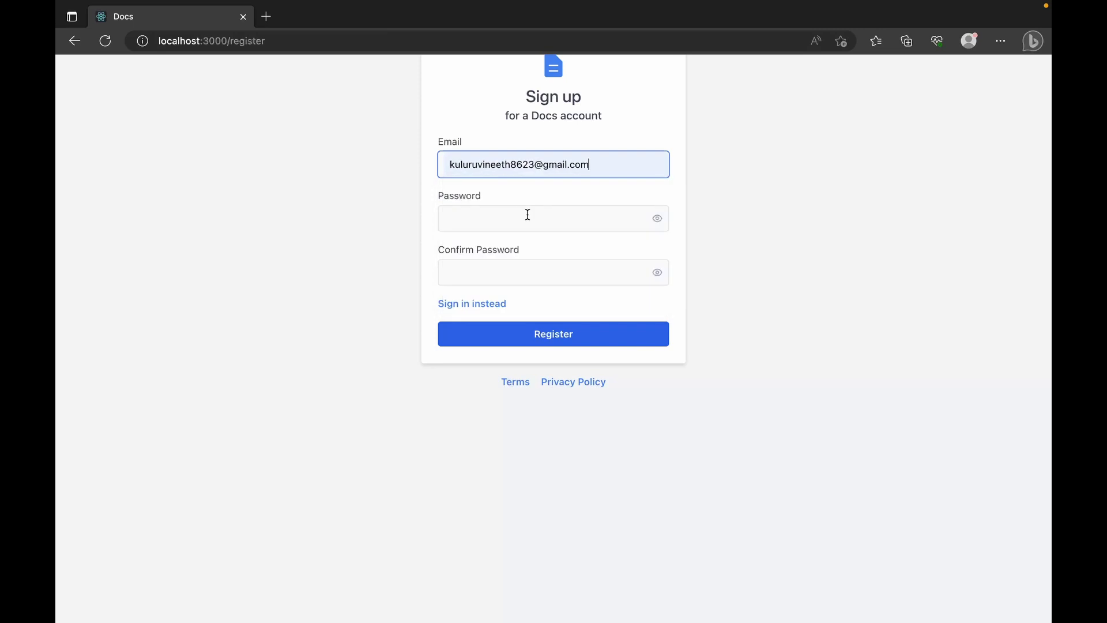
{"action": "left_click", "coordinate": [496, 222]}
{"action": "type", "text": "••••••••••"}
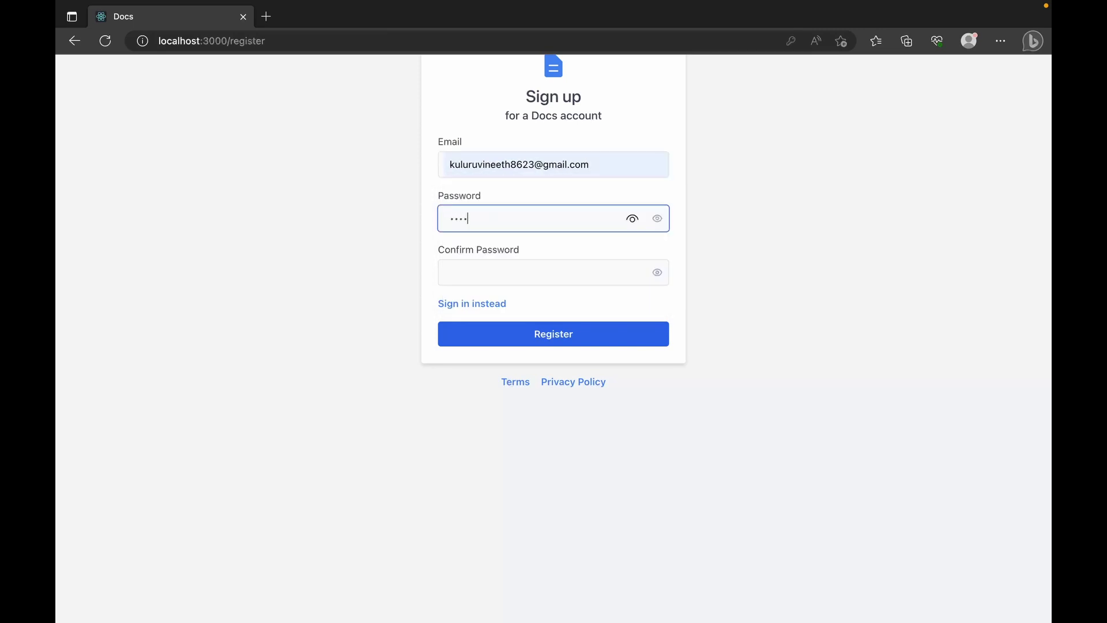
{"action": "type", "text": "•"}
{"action": "left_click", "coordinate": [494, 273]}
{"action": "type", "text": "•••••••••••"}
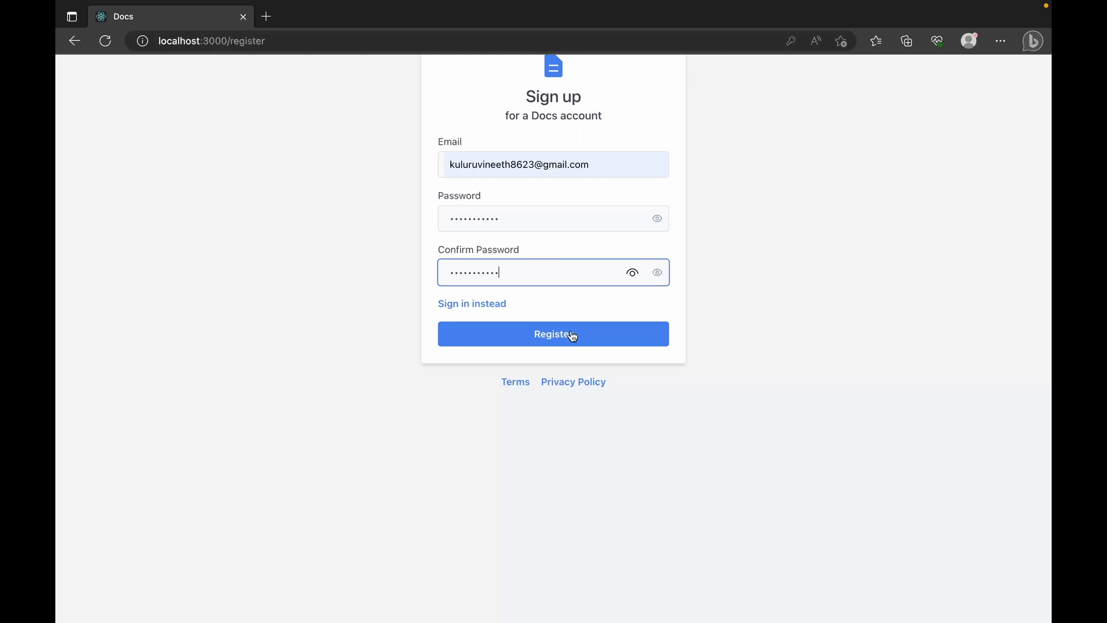
{"action": "left_click", "coordinate": [573, 335]}
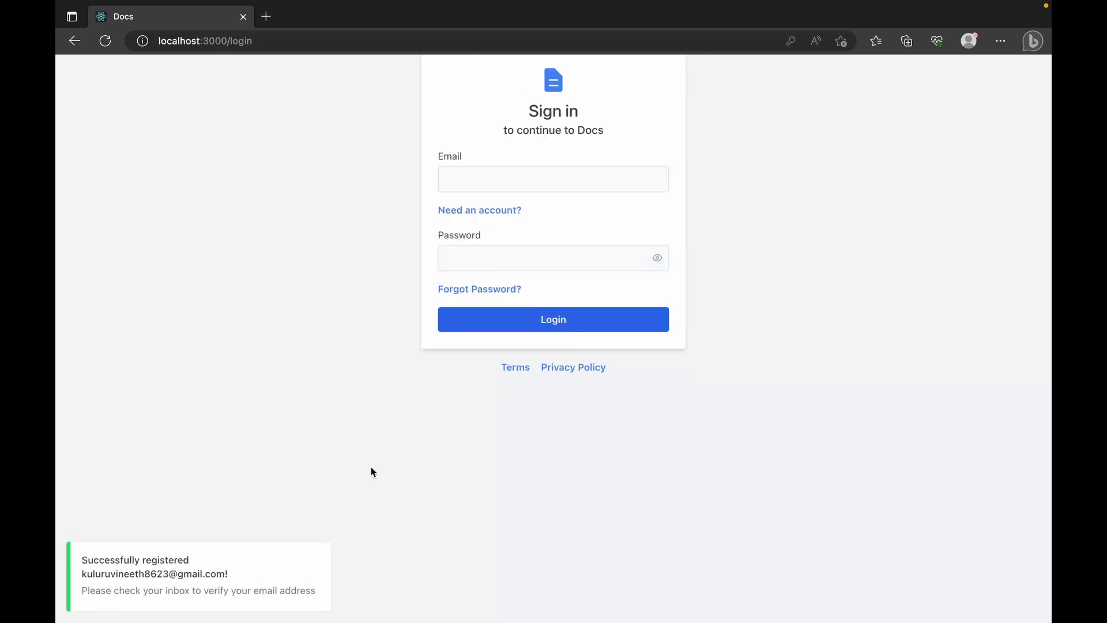
{"action": "left_click", "coordinate": [216, 591]}
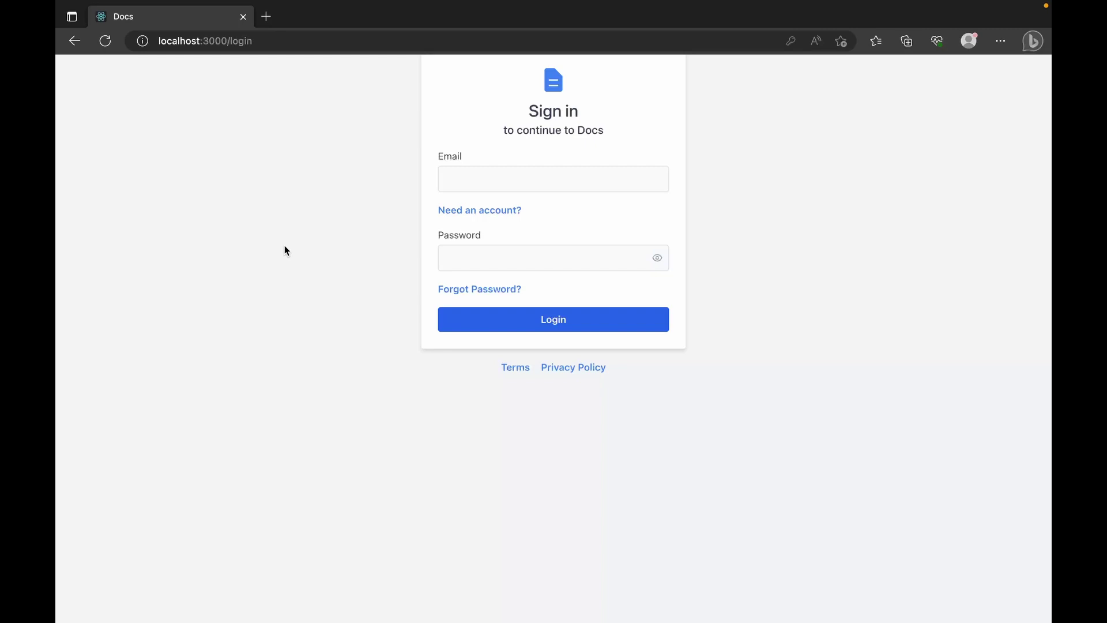
- Find Gmail in a new browser tab and follow the verification link in the "Welcome to Docs!" email
{"action": "left_click", "coordinate": [266, 17]}
{"action": "type", "text": "gm"}
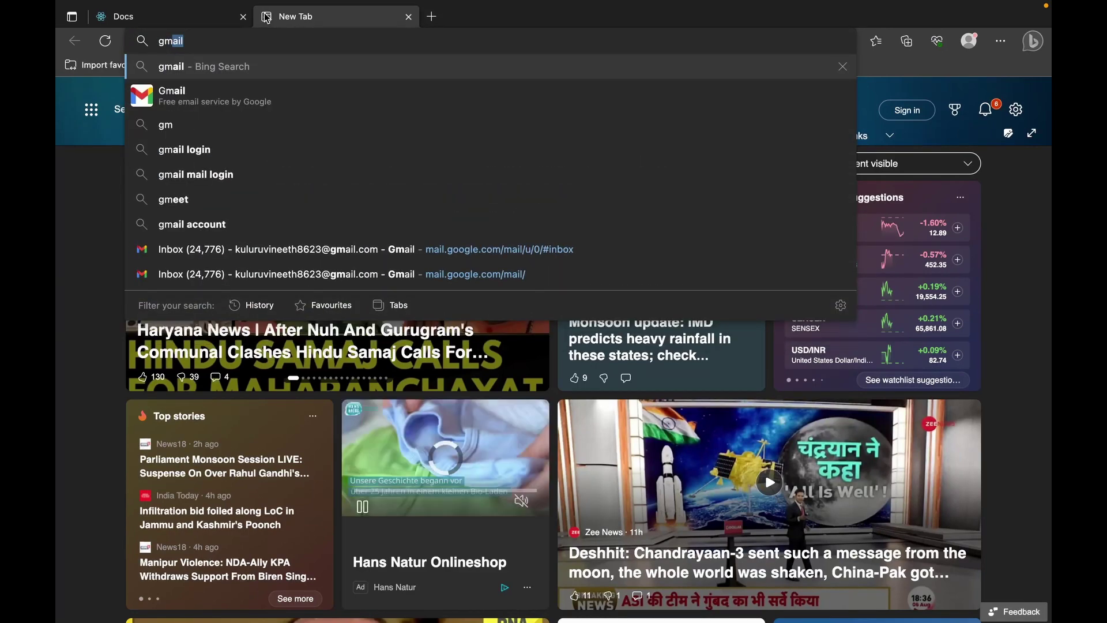
{"action": "key", "text": "Return"}
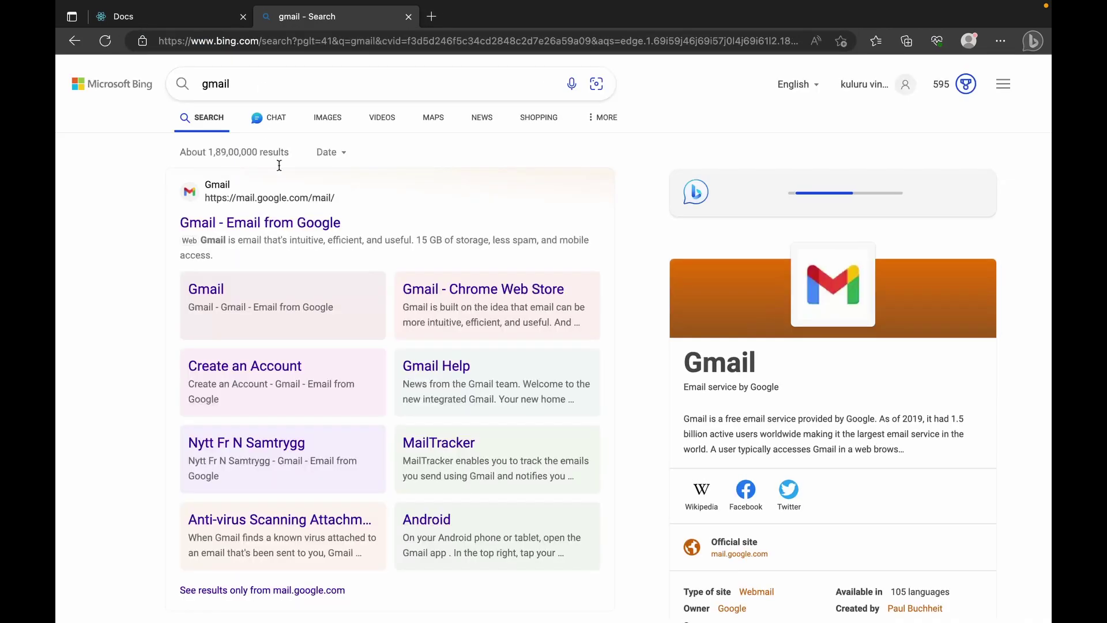
{"action": "left_click", "coordinate": [289, 230]}
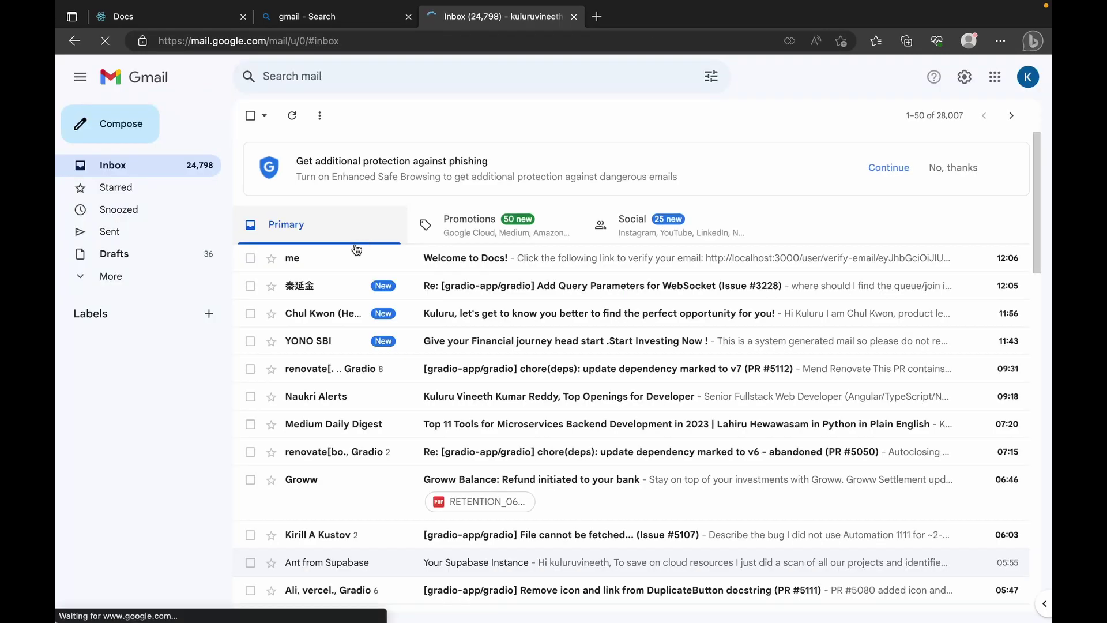
{"action": "left_click", "coordinate": [349, 261]}
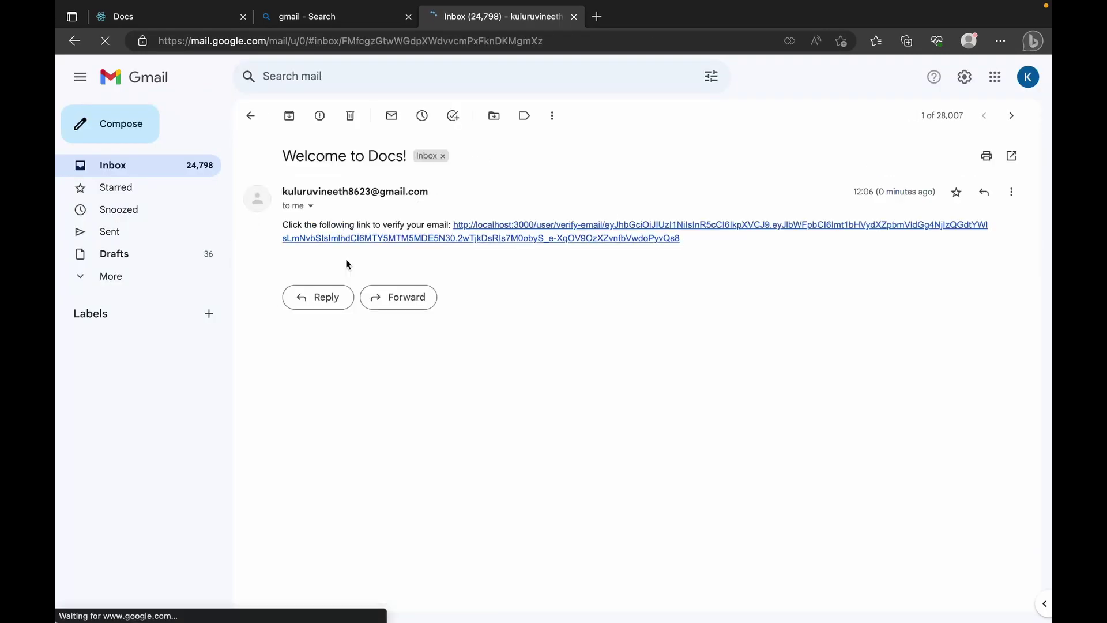
{"action": "left_click", "coordinate": [535, 224]}
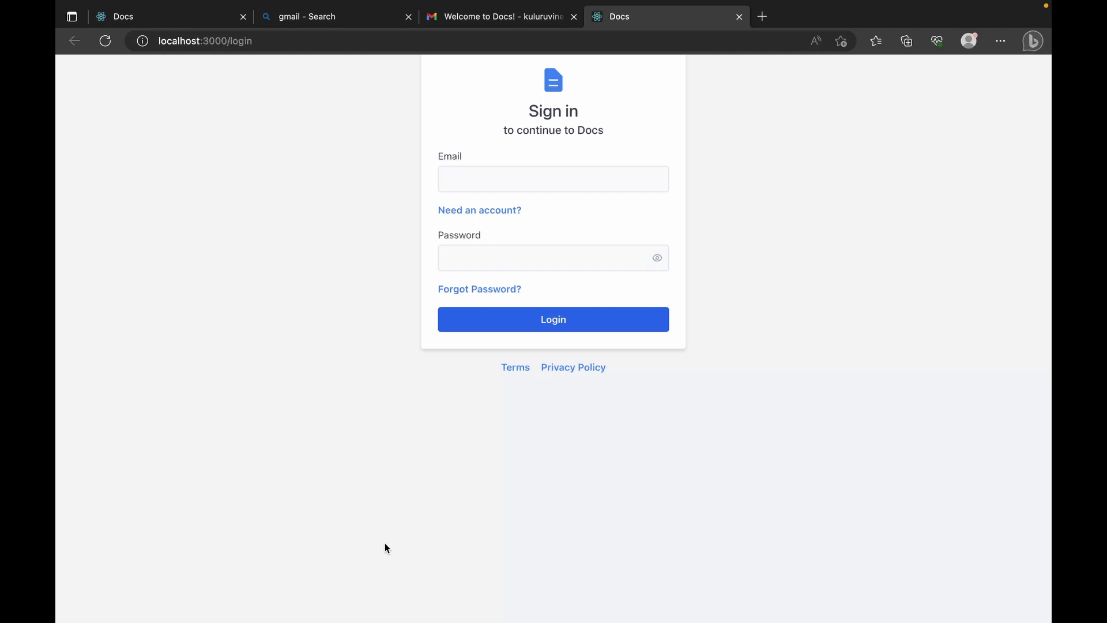
- Sign in to Docs with the registered email and the account password
{"action": "left_click", "coordinate": [508, 183]}
{"action": "left_click", "coordinate": [513, 219]}
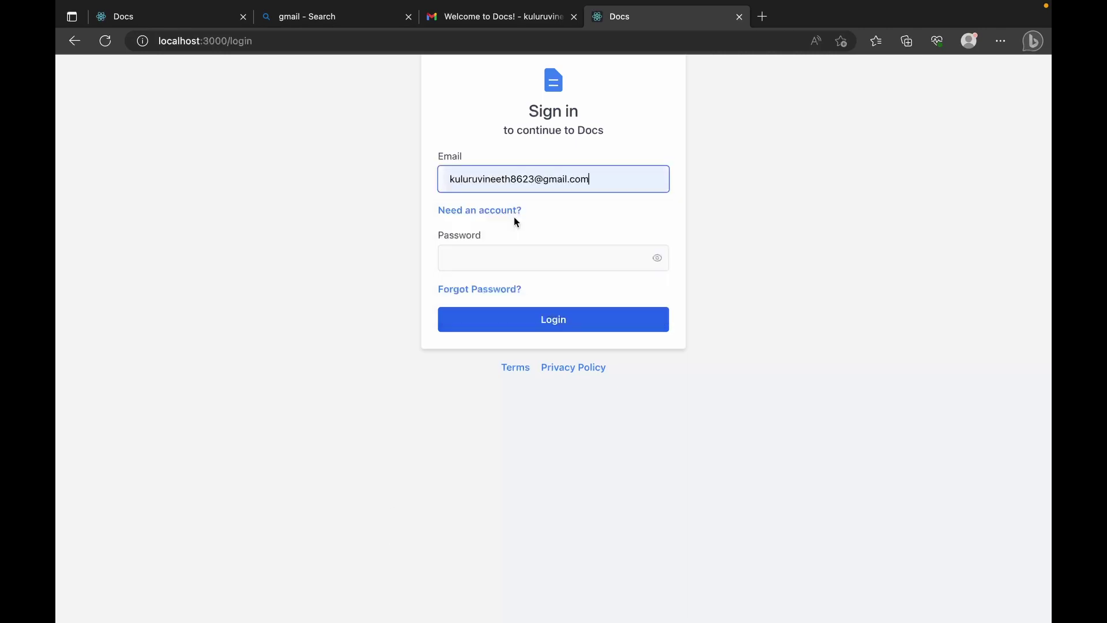
{"action": "left_click", "coordinate": [509, 265]}
{"action": "type", "text": "**********"}
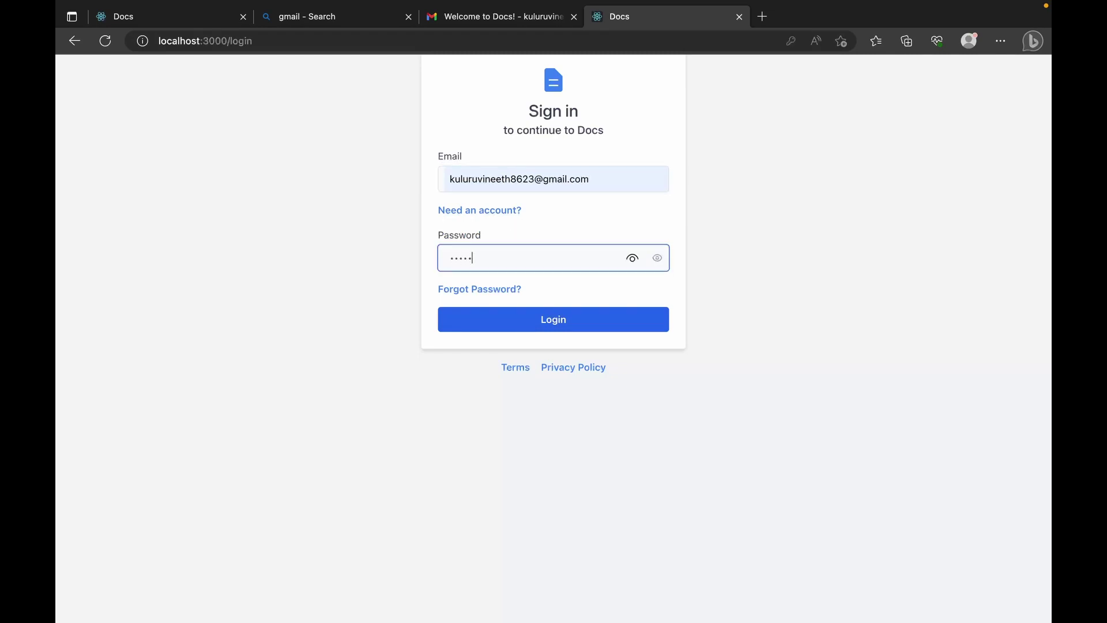
{"action": "left_click", "coordinate": [555, 320]}
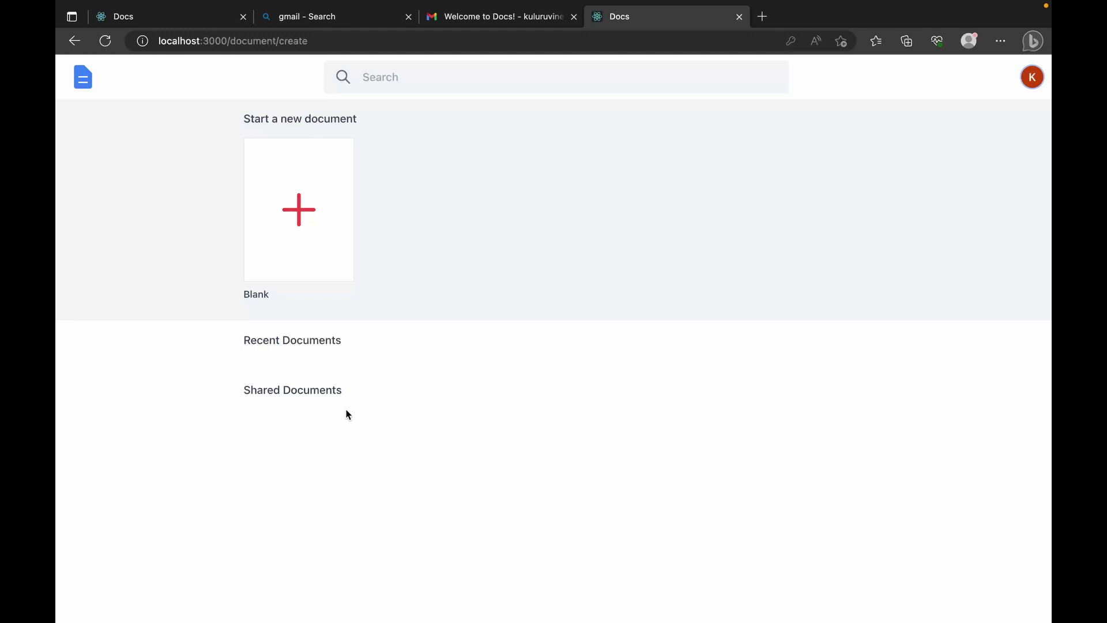
- Create a blank document titled "FileName" containing the text "I am new documents"
{"action": "left_click", "coordinate": [303, 199]}
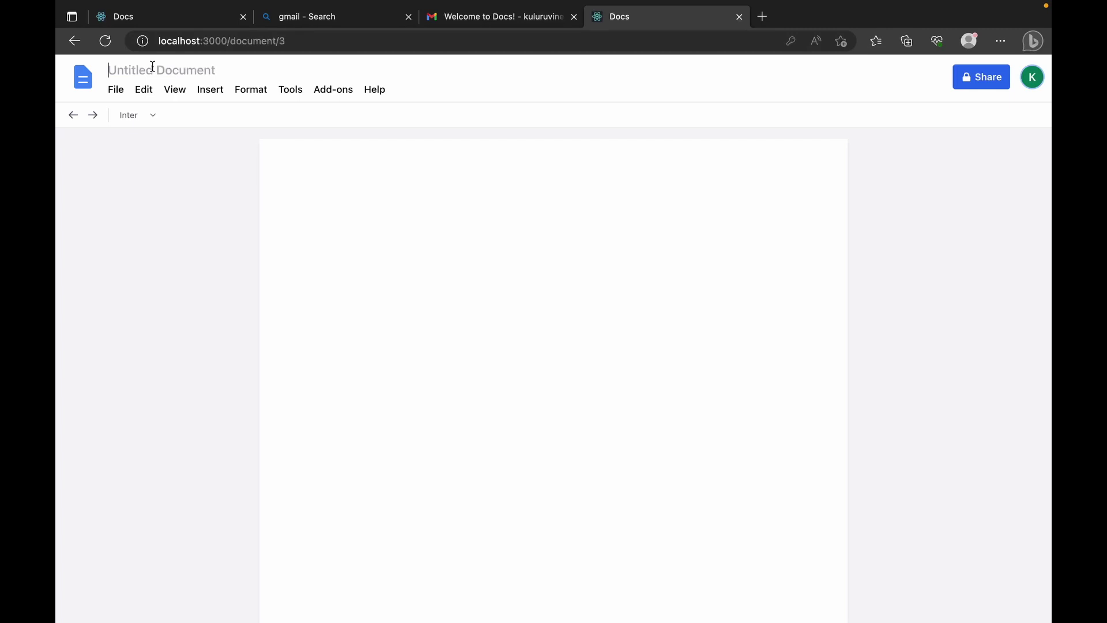
{"action": "type", "text": "FileName"}
{"action": "left_click", "coordinate": [338, 171]}
{"action": "type", "text": "I a"}
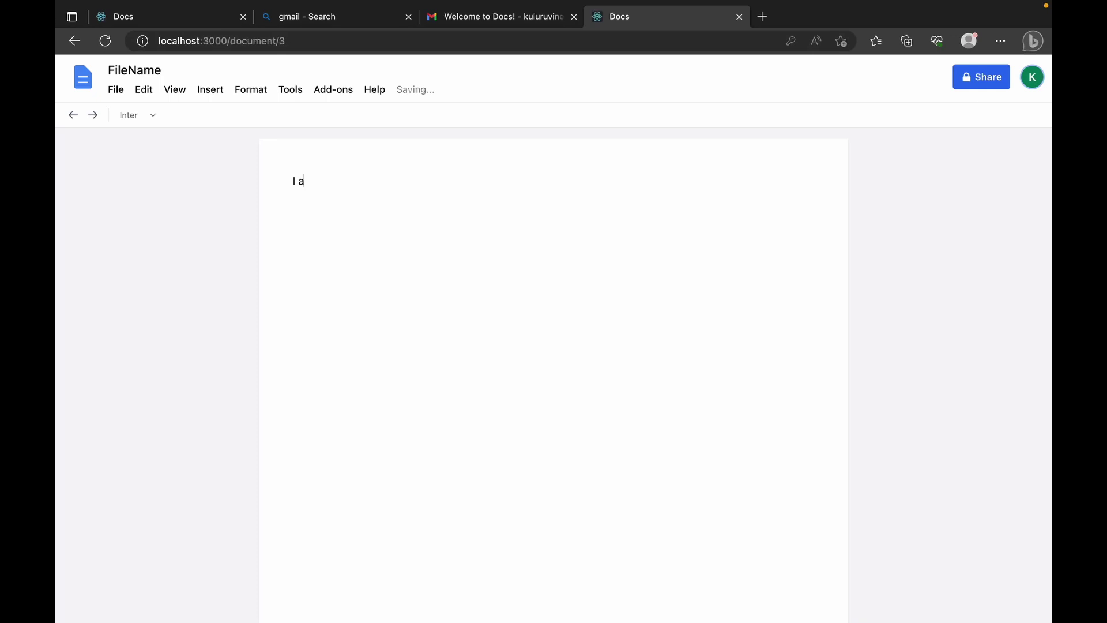
{"action": "type", "text": "m new documents"}
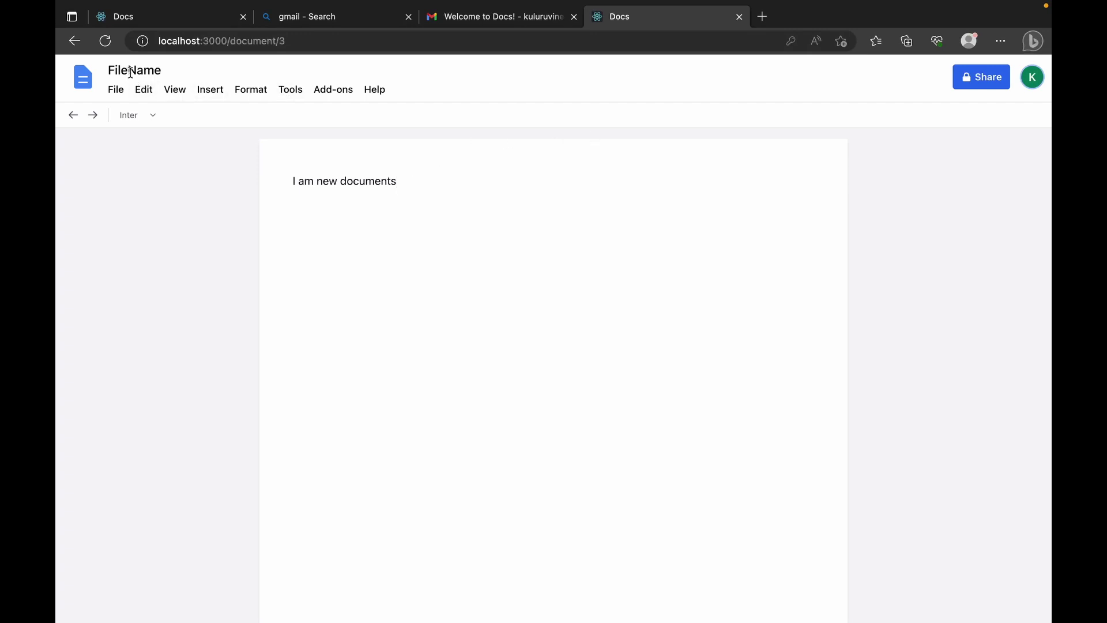
- Share the document with a second person using their saved email address, and close the sharing dialog
{"action": "left_click", "coordinate": [986, 79]}
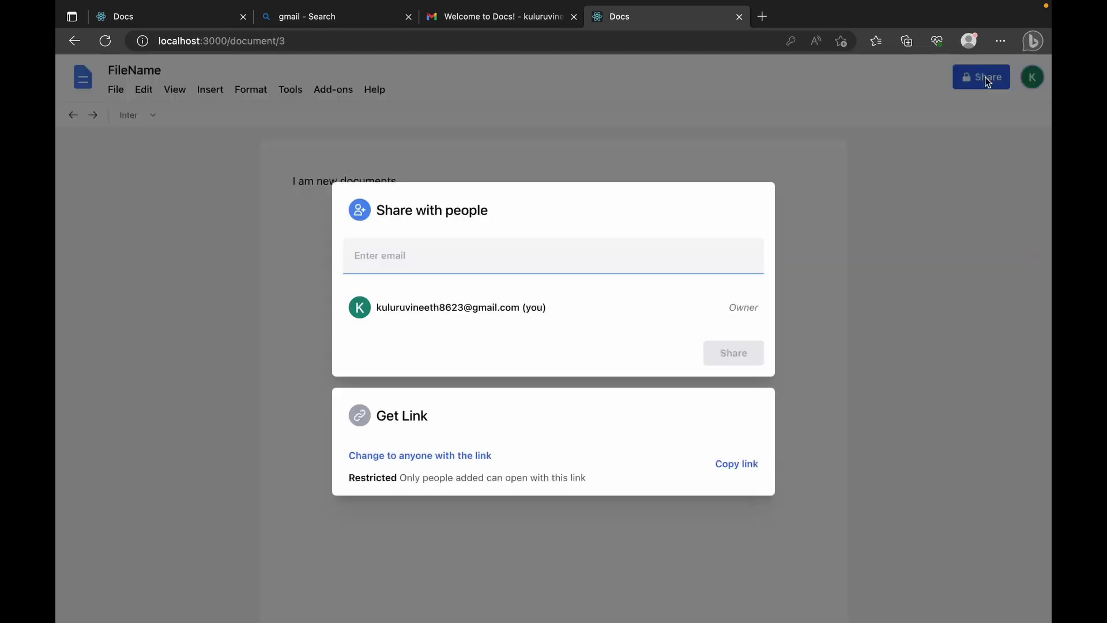
{"action": "left_click", "coordinate": [522, 255]}
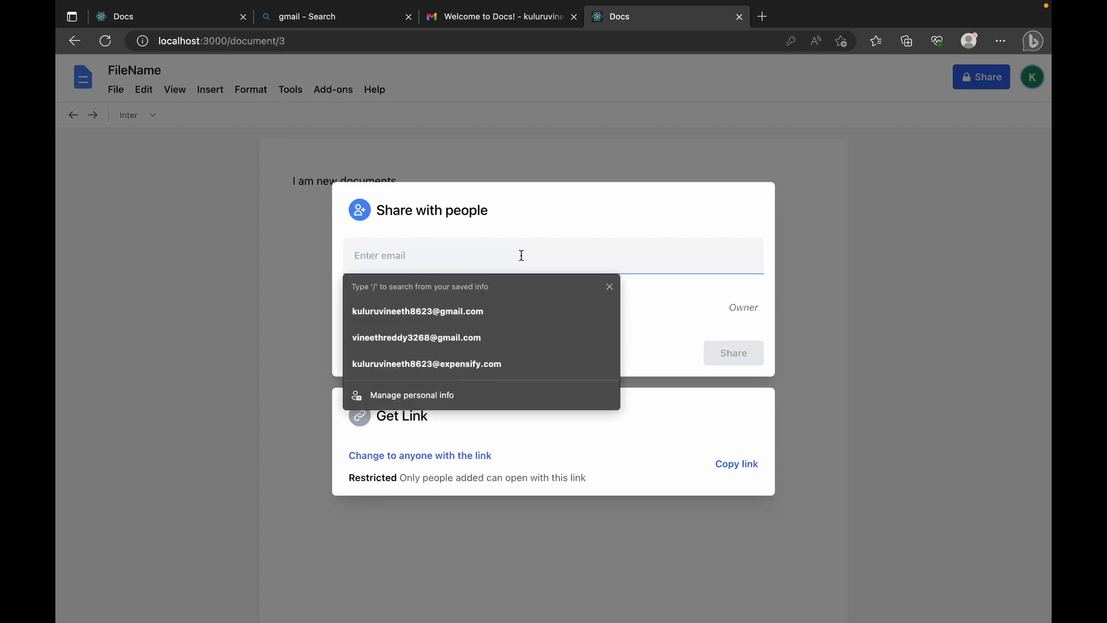
{"action": "left_click", "coordinate": [492, 333]}
{"action": "left_click", "coordinate": [741, 350]}
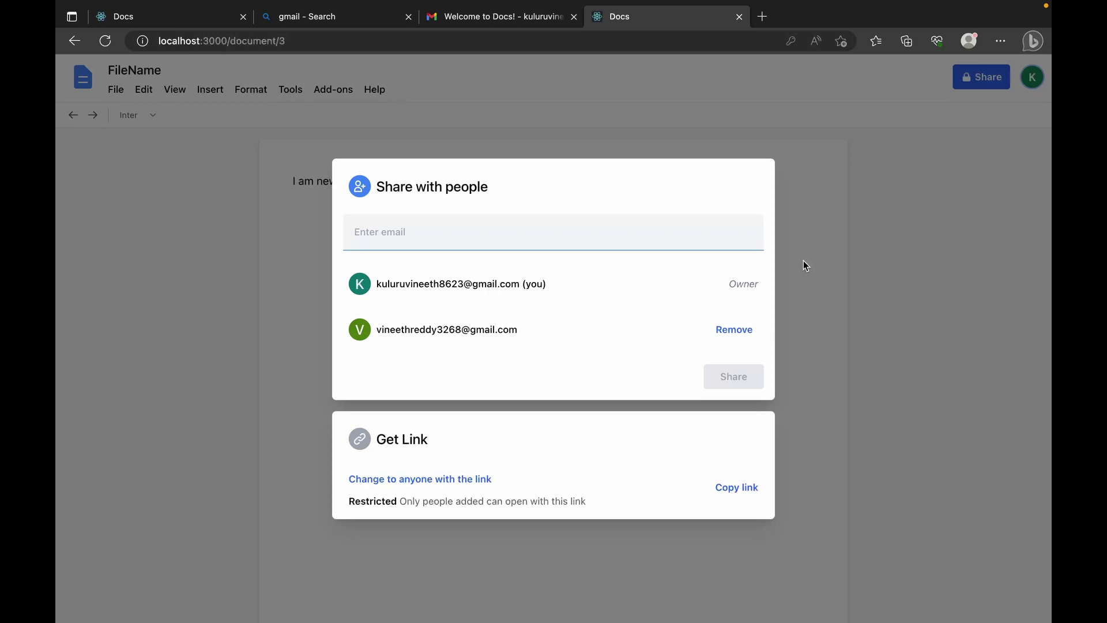
{"action": "left_click", "coordinate": [853, 220]}
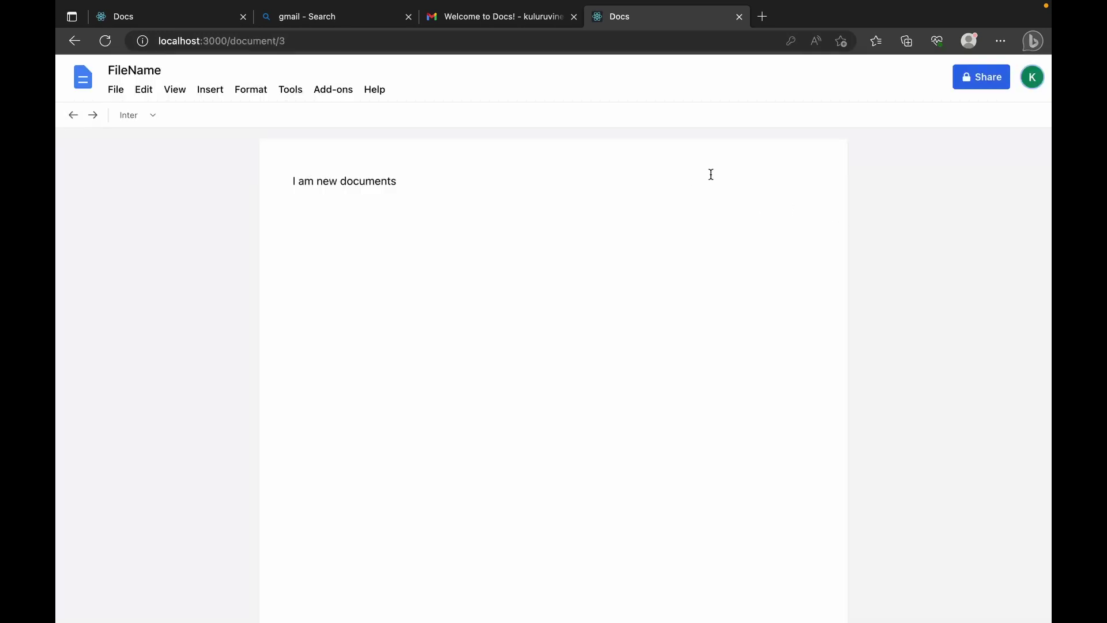
- Review the document's sharing settings and the options of the account menu
{"action": "left_click", "coordinate": [968, 80]}
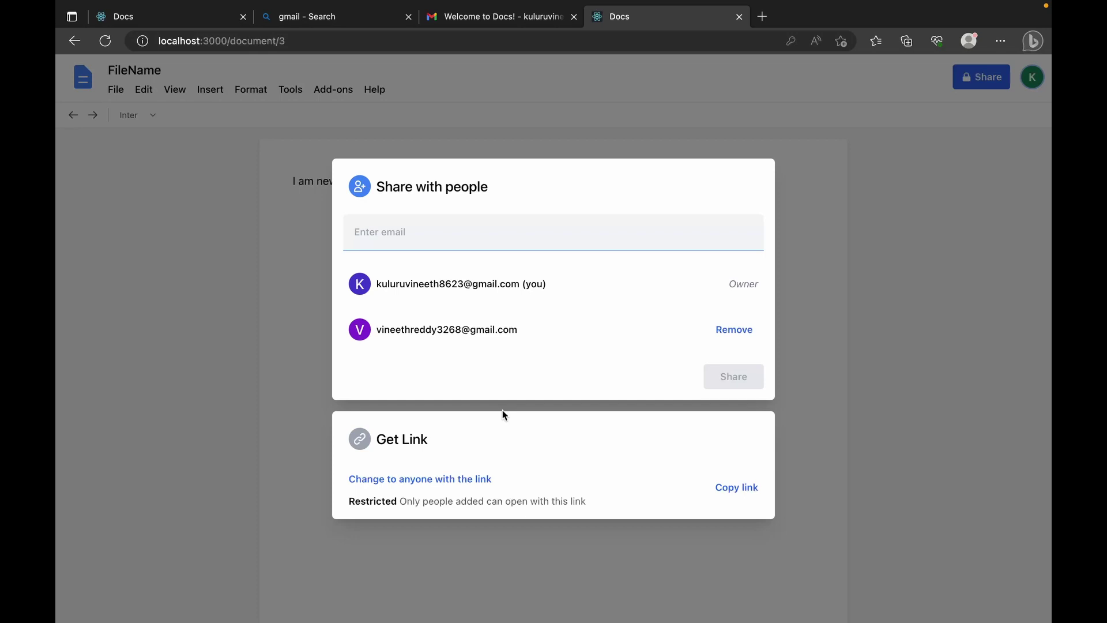
{"action": "left_click", "coordinate": [825, 228]}
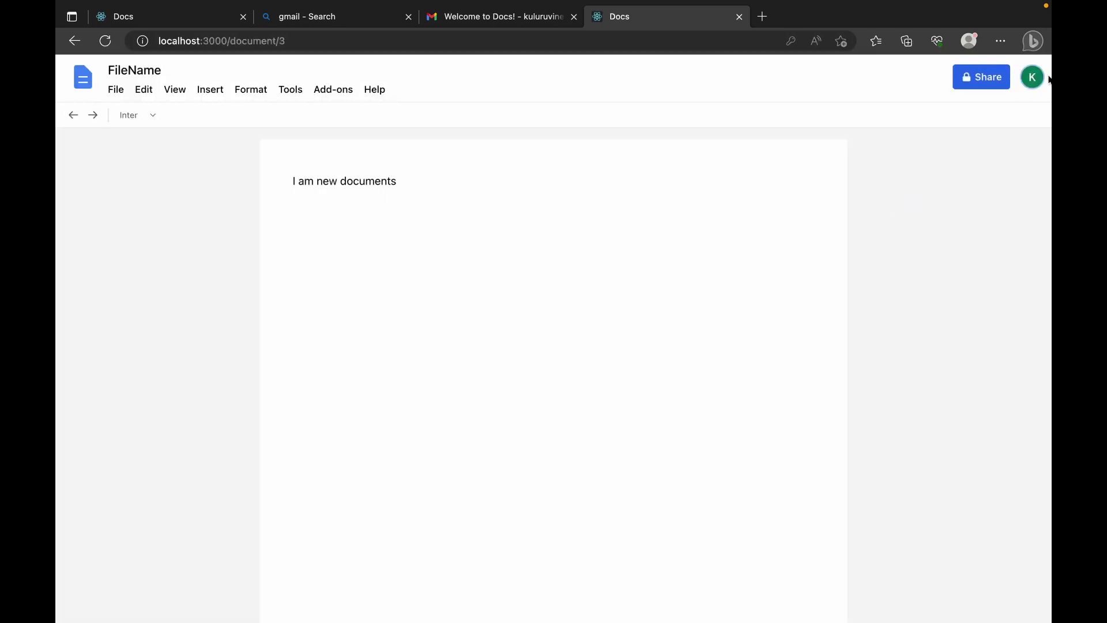
{"action": "left_click", "coordinate": [1035, 76]}
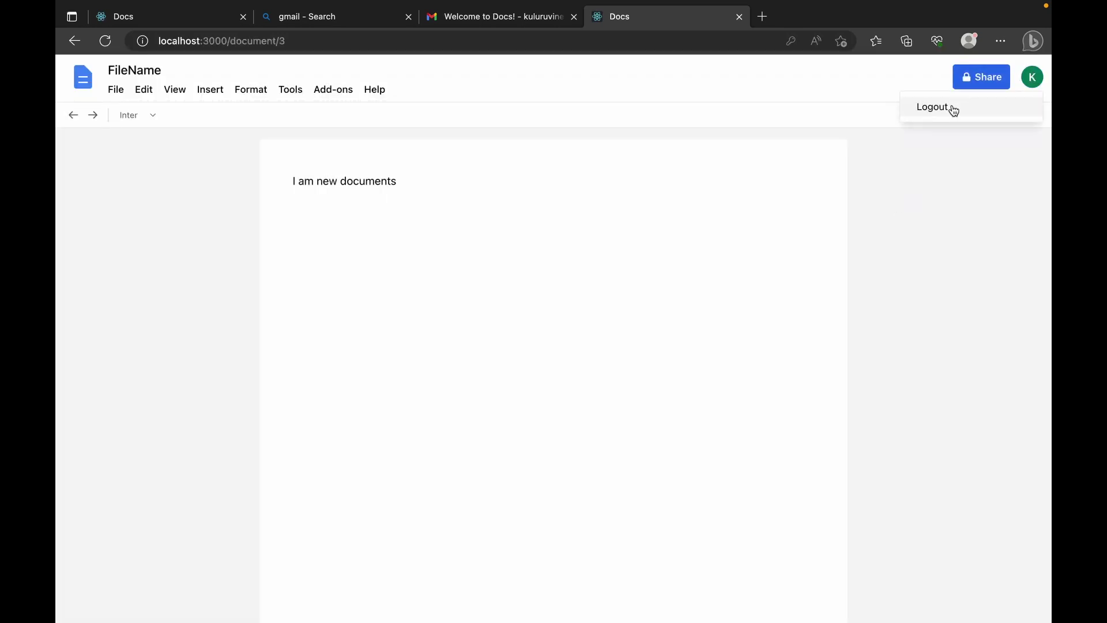
{"action": "left_click", "coordinate": [934, 174]}
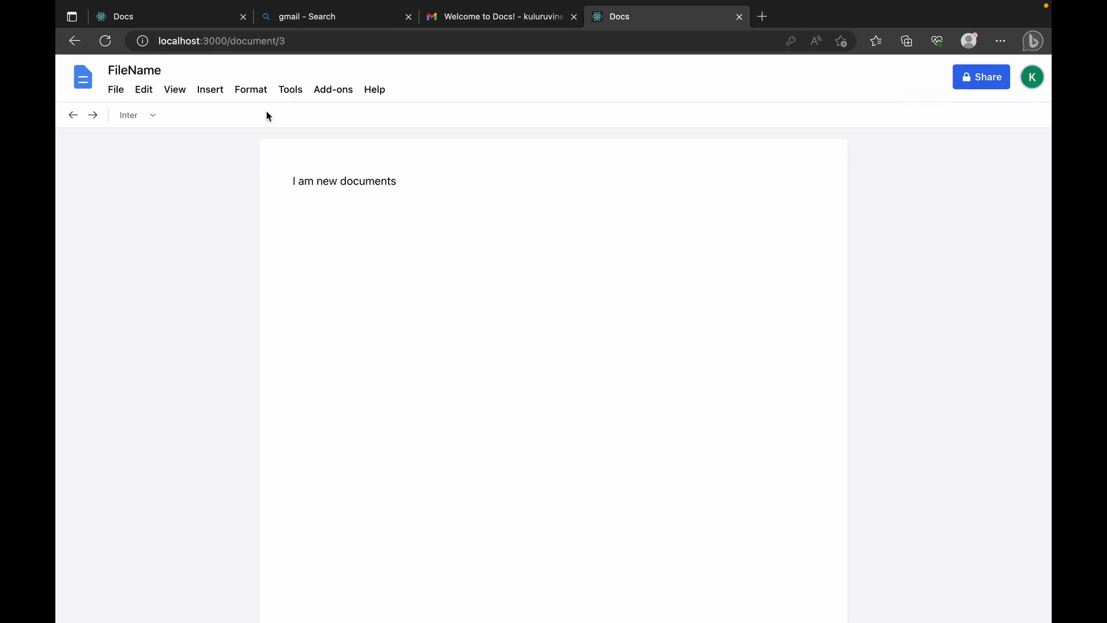
- Undo the last text edit in the document and redo it
{"action": "left_click", "coordinate": [73, 117]}
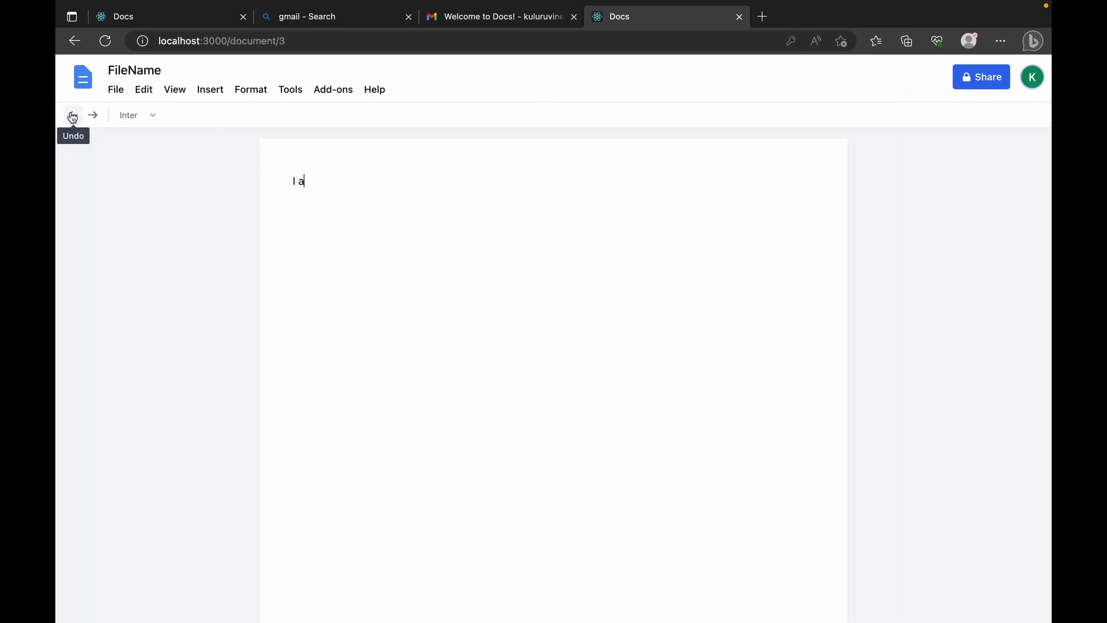
{"action": "left_click", "coordinate": [94, 119]}
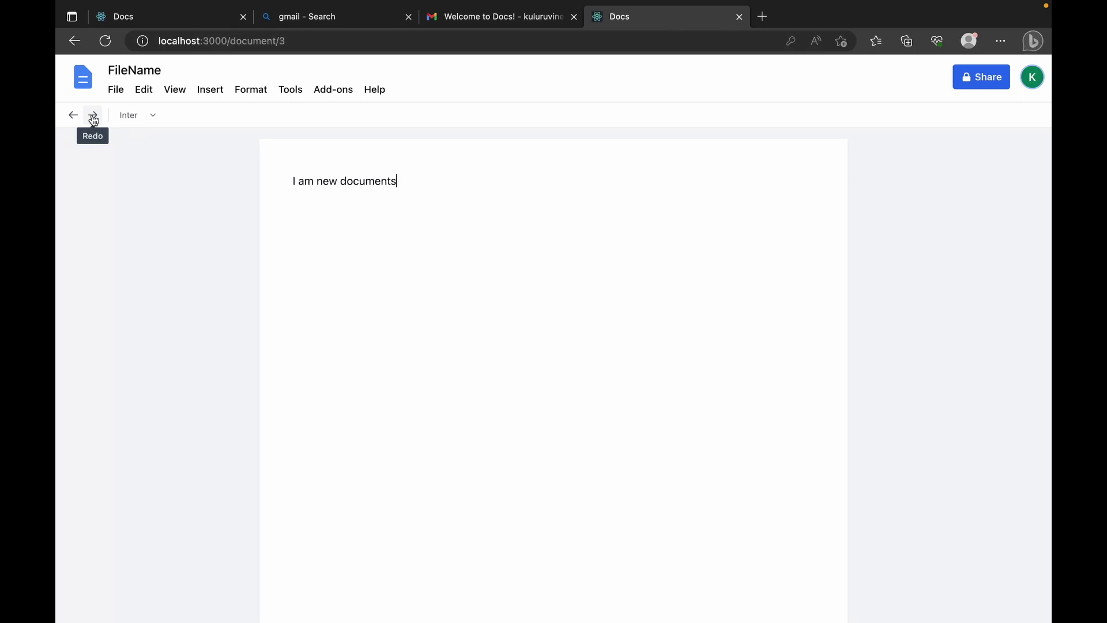
- Return to the document list, view the options of the FileName document, and reopen that document
{"action": "left_click", "coordinate": [84, 81]}
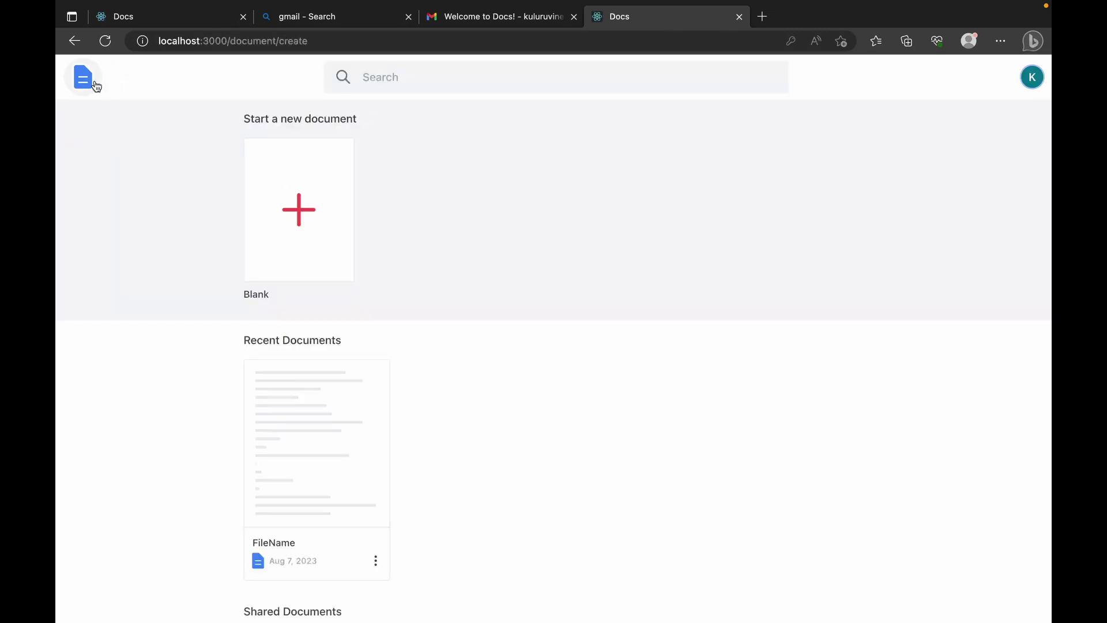
{"action": "scroll", "coordinate": [522, 368], "scroll_direction": "down", "scroll_amount": 2}
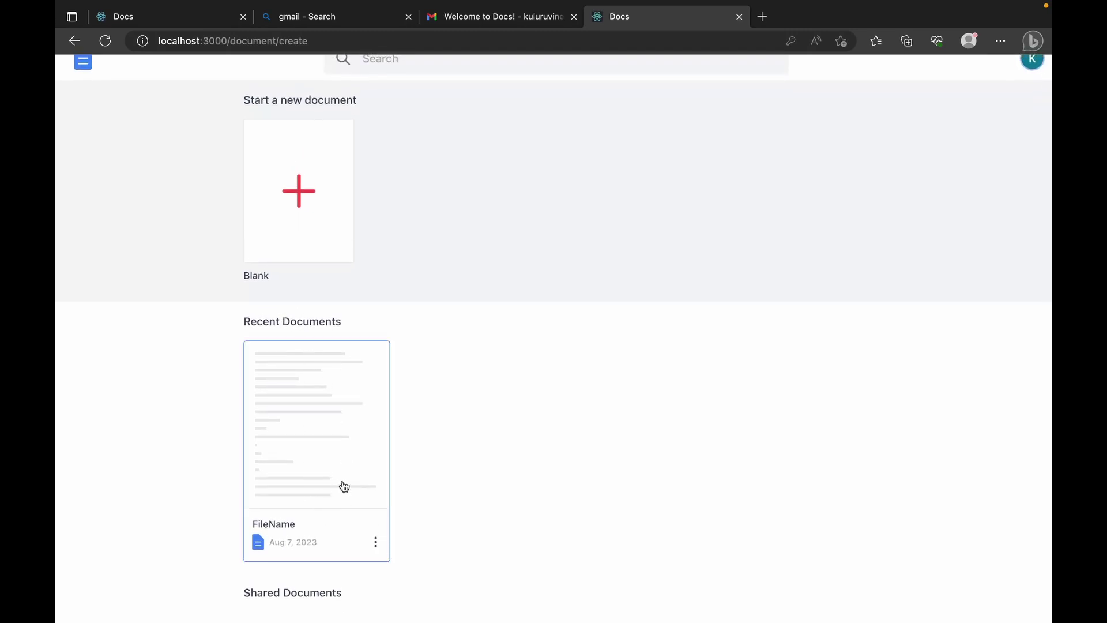
{"action": "left_click", "coordinate": [376, 546]}
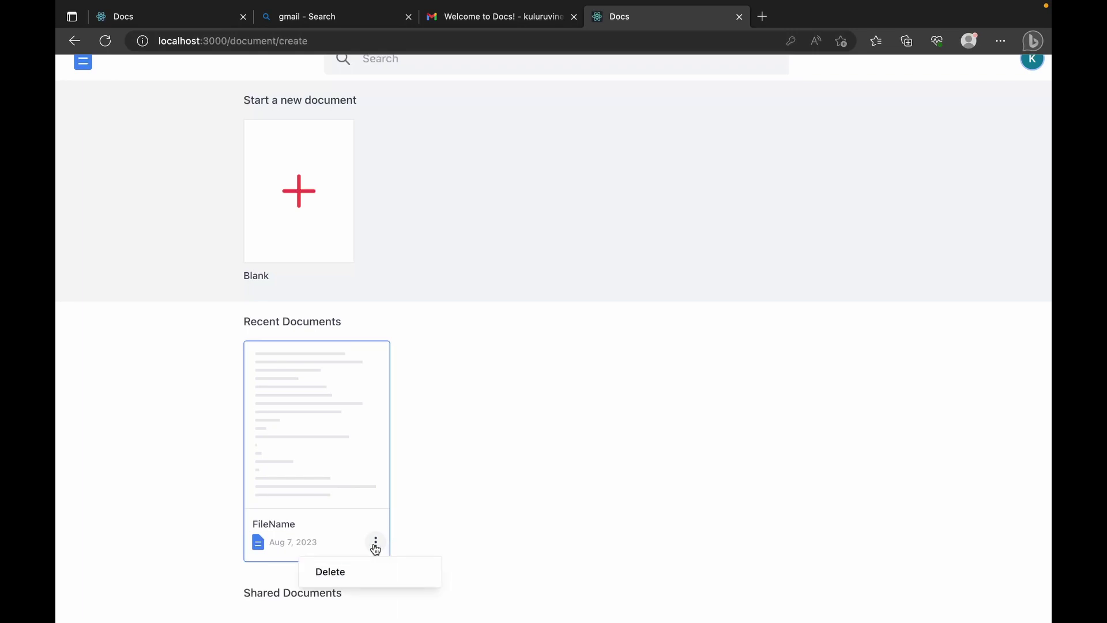
{"action": "left_click", "coordinate": [354, 573]}
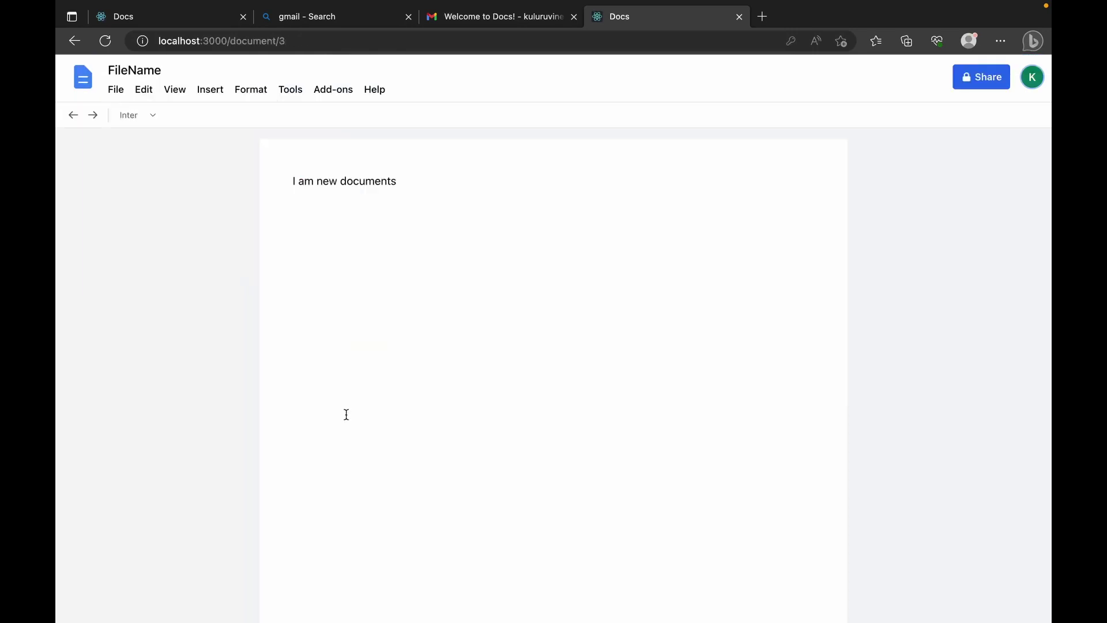
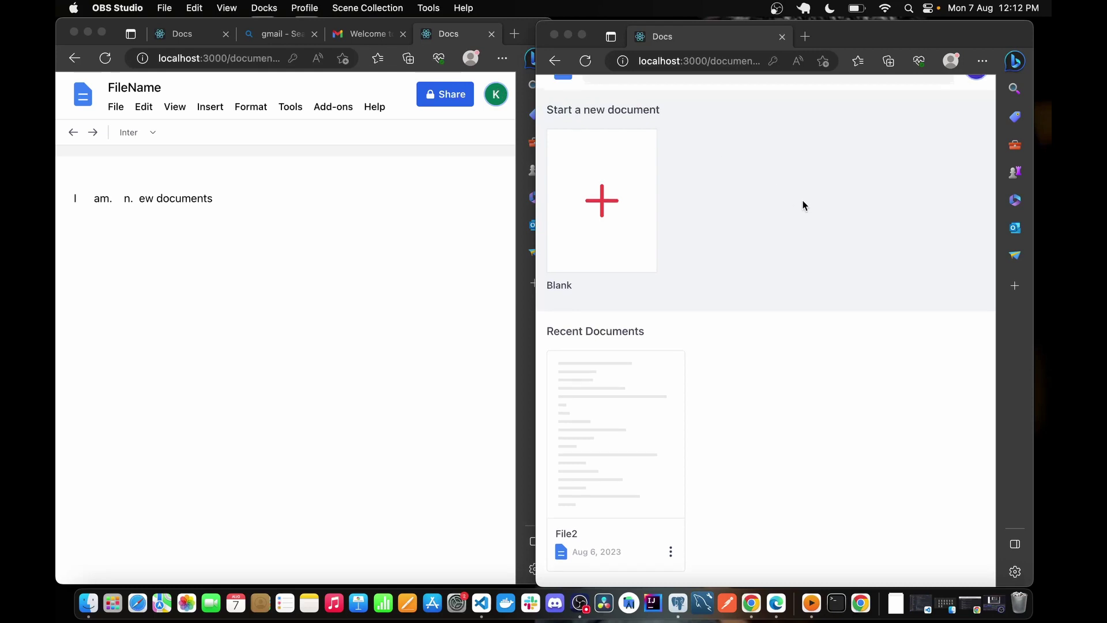
- Look through the second account's document list down to its Shared Documents section
{"action": "scroll", "coordinate": [802, 199], "scroll_direction": "up", "scroll_amount": 1}
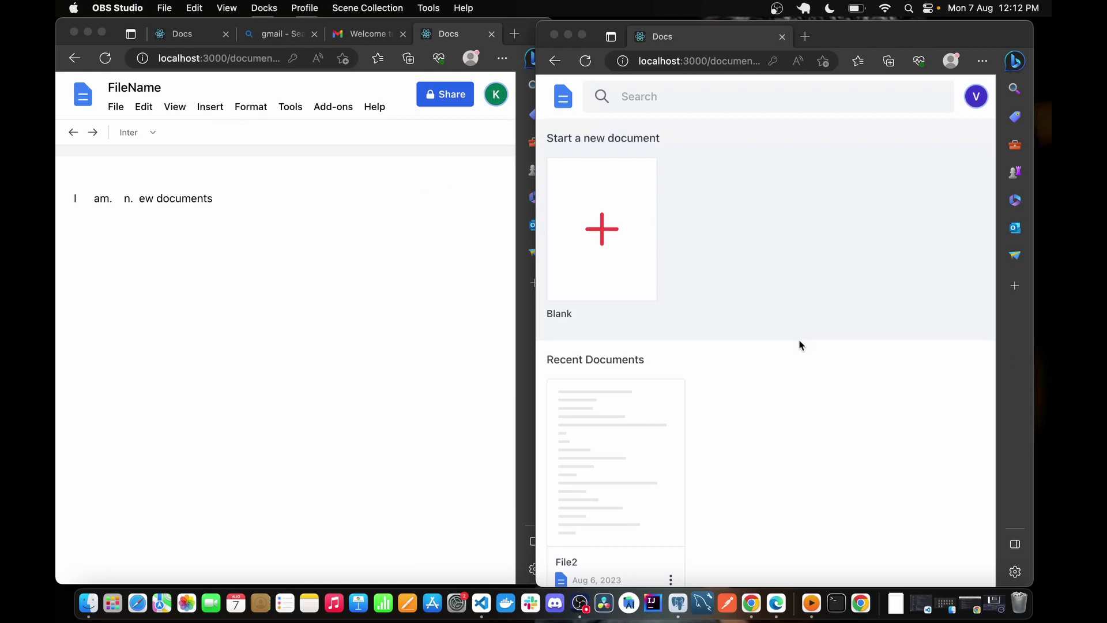
{"action": "scroll", "coordinate": [796, 344], "scroll_direction": "down", "scroll_amount": 10}
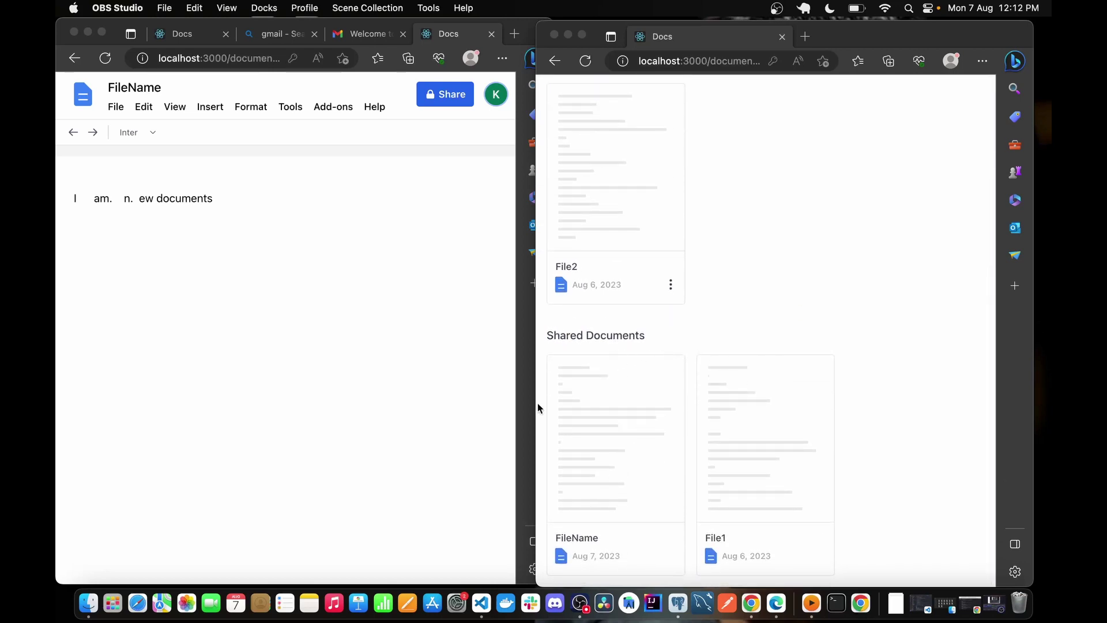
- Open the shared FileName document from the second account's Shared Documents and append "i am editing" to its text
{"action": "scroll", "coordinate": [840, 234], "scroll_direction": "up", "scroll_amount": 1}
{"action": "scroll", "coordinate": [840, 234], "scroll_direction": "up", "scroll_amount": 8}
{"action": "scroll", "coordinate": [840, 329], "scroll_direction": "down", "scroll_amount": 10}
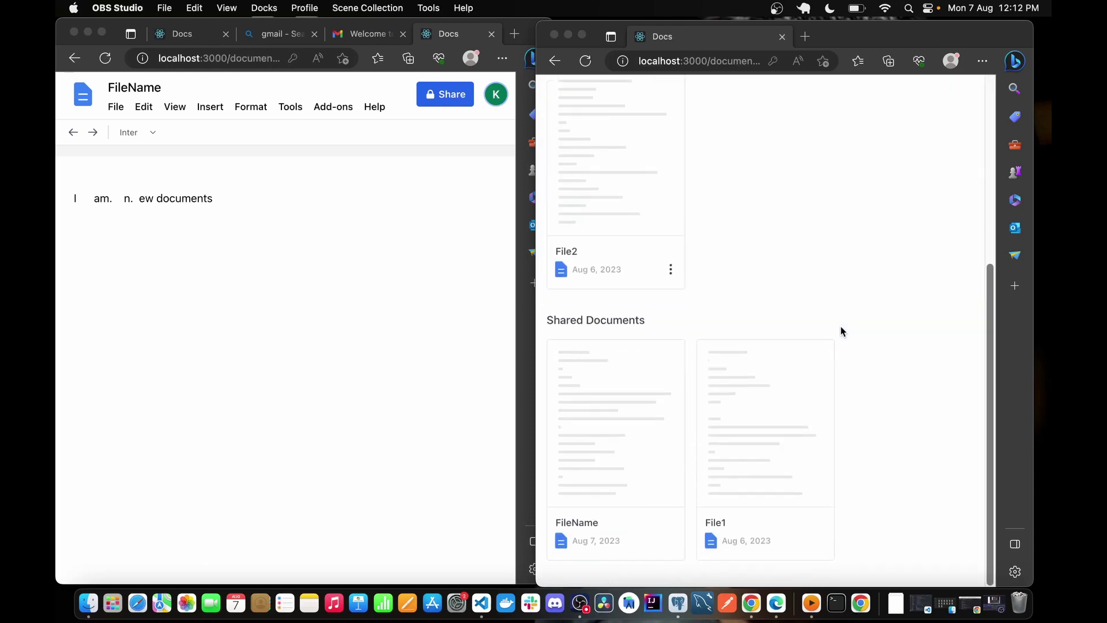
{"action": "left_click", "coordinate": [612, 471]}
{"action": "left_click", "coordinate": [612, 472]}
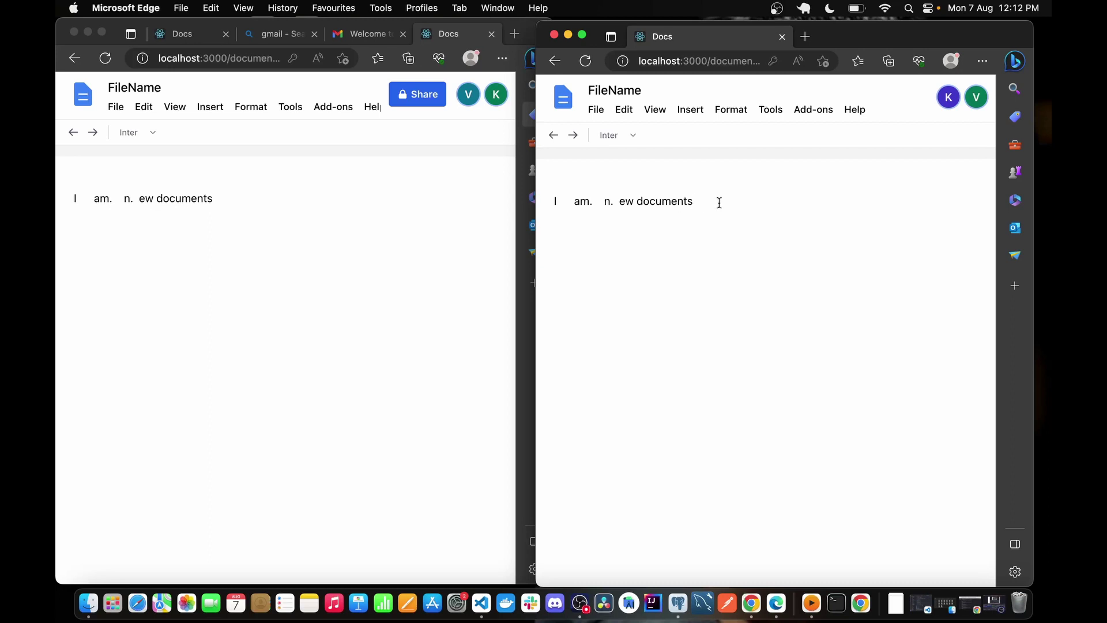
{"action": "type", "text": "i am editing"}
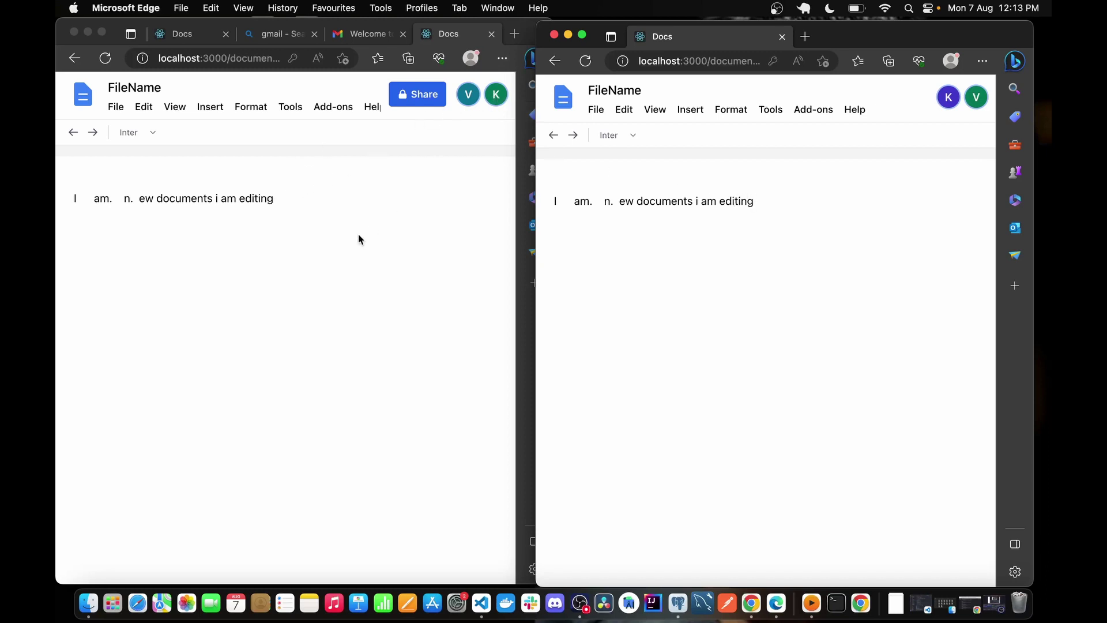
- In the first account's window, append "cscscdcsdcdscdscsd ddccsdcdscsdcsdcsdcs" to the end of the FileName document's text line
{"action": "left_click", "coordinate": [294, 199]}
{"action": "type", "text": "cscscdcsdc"}
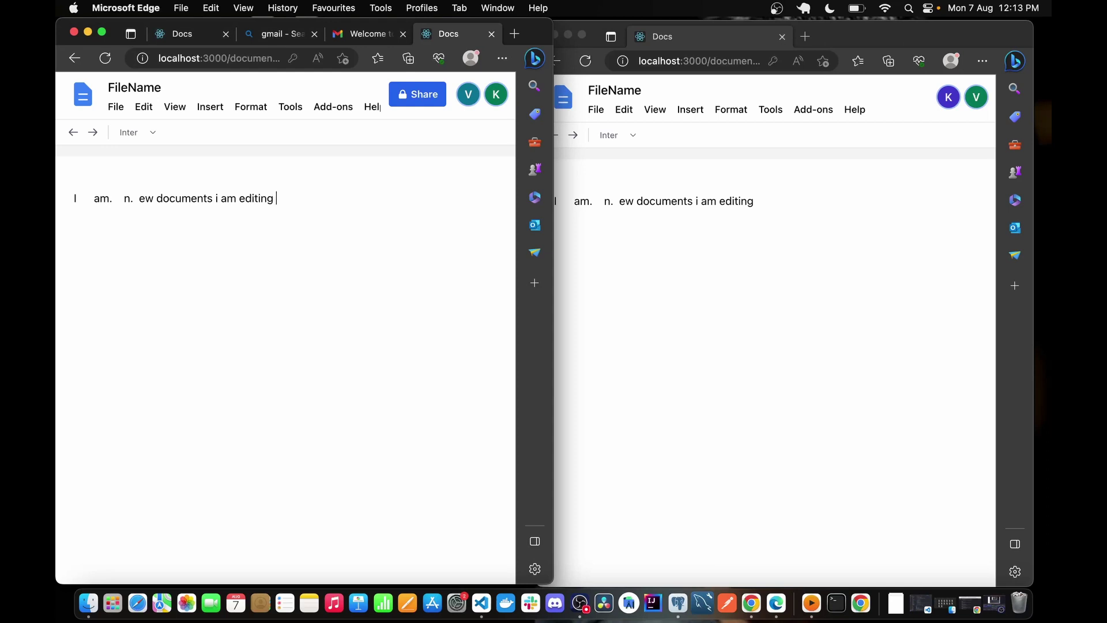
{"action": "type", "text": "dscdscsd"}
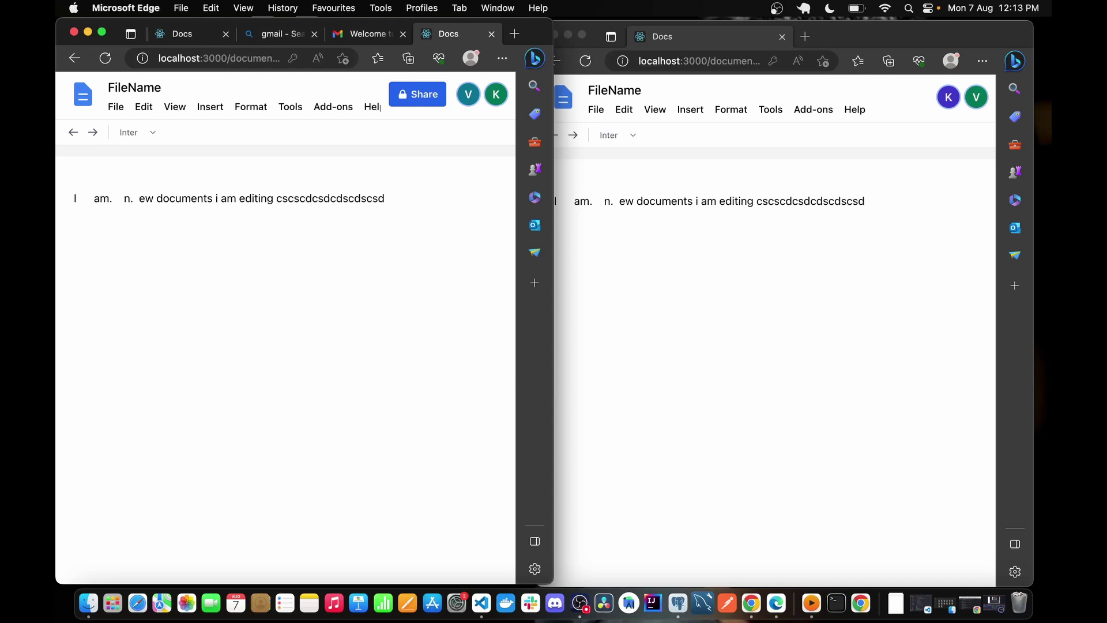
{"action": "type", "text": " ddccsdcdscsdcsdcsdcs"}
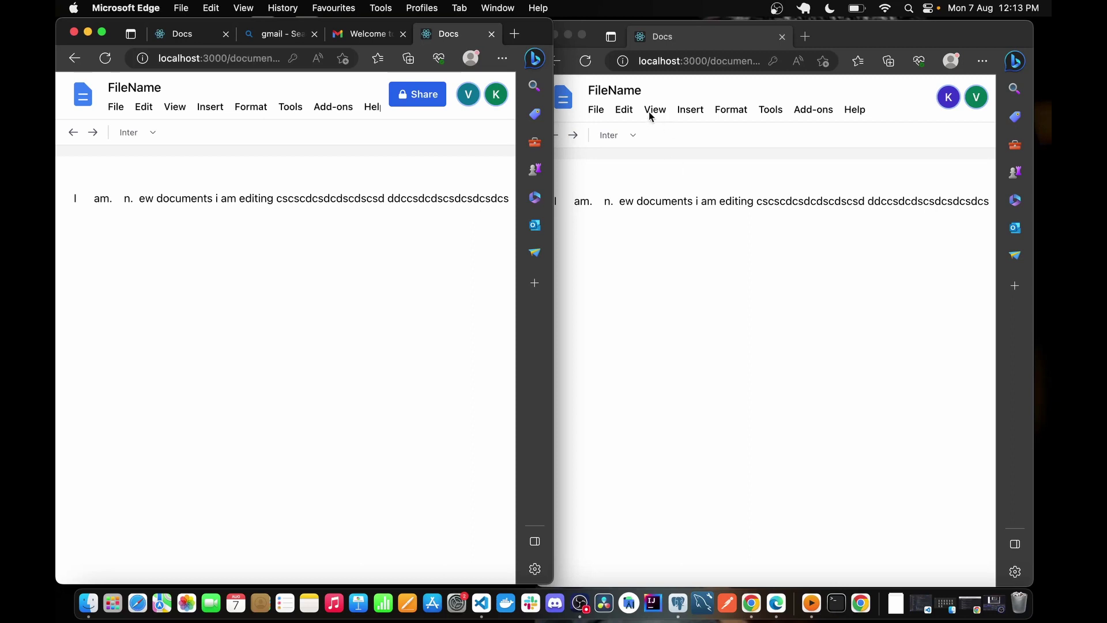
- Open File2 from the second account's document list and share it with the first account's e-mail address
{"action": "left_click", "coordinate": [564, 103]}
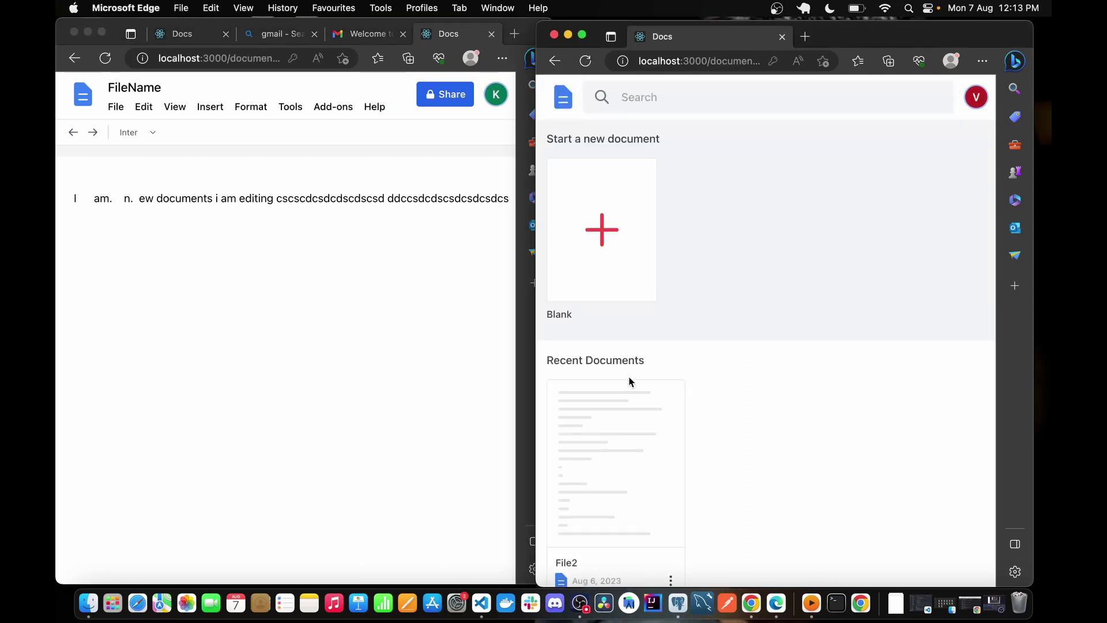
{"action": "scroll", "coordinate": [630, 383], "scroll_direction": "down", "scroll_amount": 3}
{"action": "left_click", "coordinate": [609, 310]}
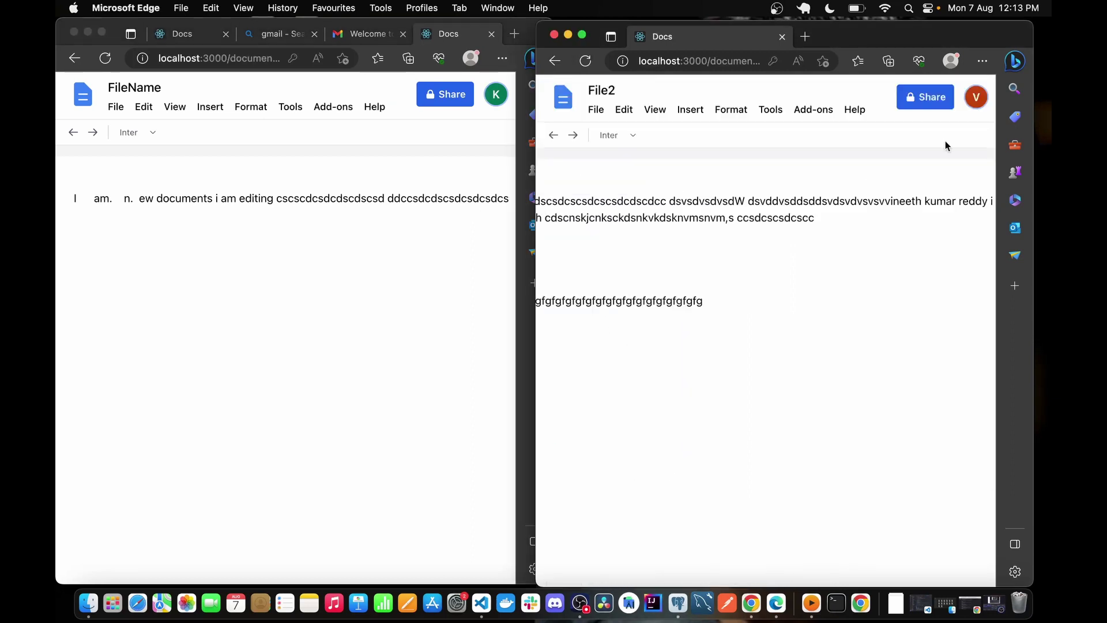
{"action": "left_click", "coordinate": [929, 97]}
{"action": "left_click", "coordinate": [731, 242]}
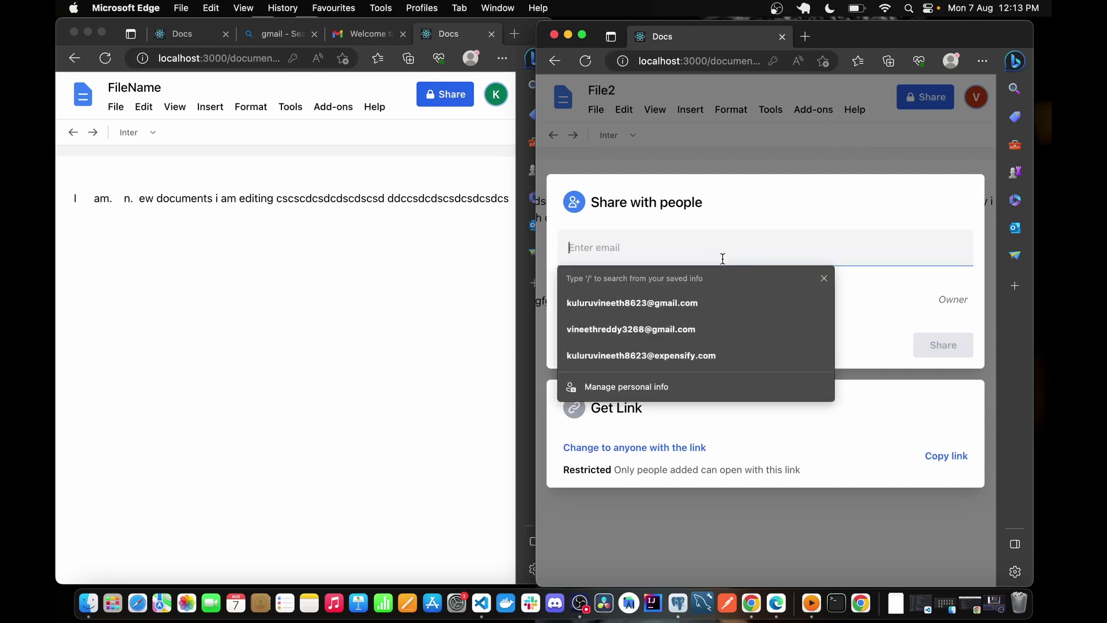
{"action": "left_click", "coordinate": [832, 307]}
{"action": "left_click", "coordinate": [938, 348]}
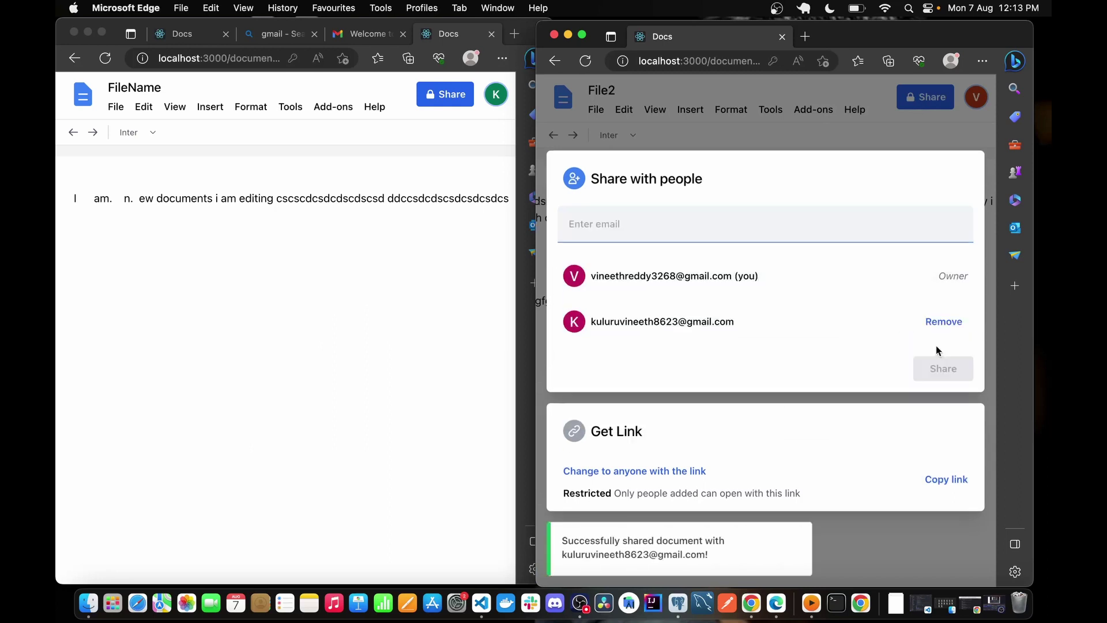
- In the first account's window, open File2 from Shared Documents and append "cdcsdcsdcds" to its last line
{"action": "left_click", "coordinate": [82, 98]}
{"action": "left_click", "coordinate": [83, 98]}
{"action": "scroll", "coordinate": [237, 344], "scroll_direction": "down", "scroll_amount": 5}
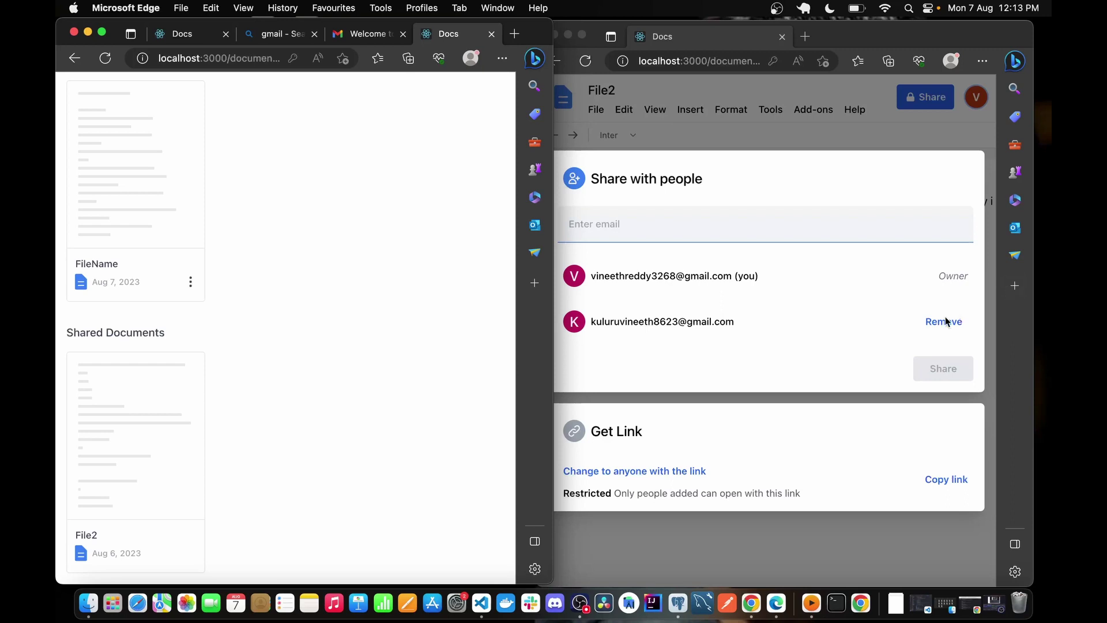
{"action": "left_click", "coordinate": [128, 450]}
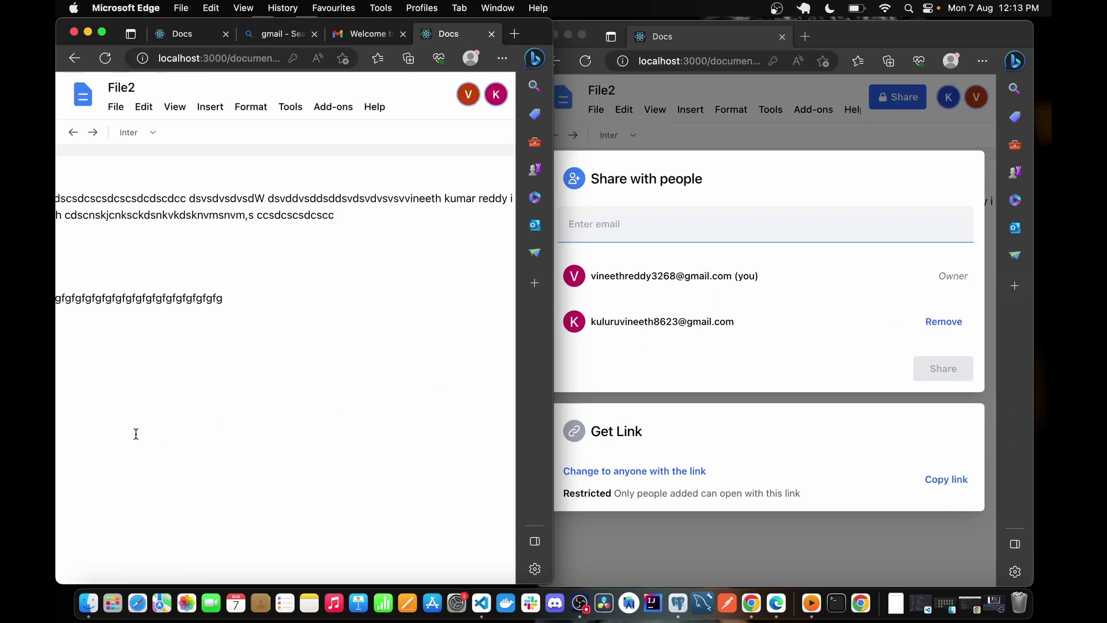
{"action": "type", "text": "cdcsdcsdcds"}
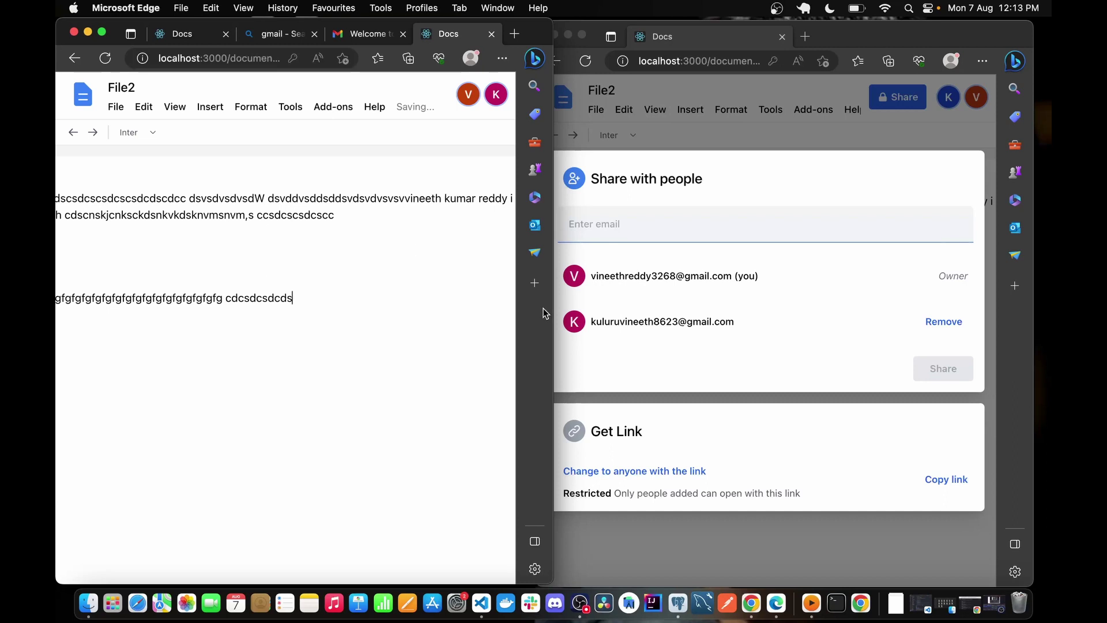
- Remove the first account's access to File2 and check that account's Shared Documents section
{"action": "left_click", "coordinate": [943, 323]}
{"action": "left_click", "coordinate": [943, 322]}
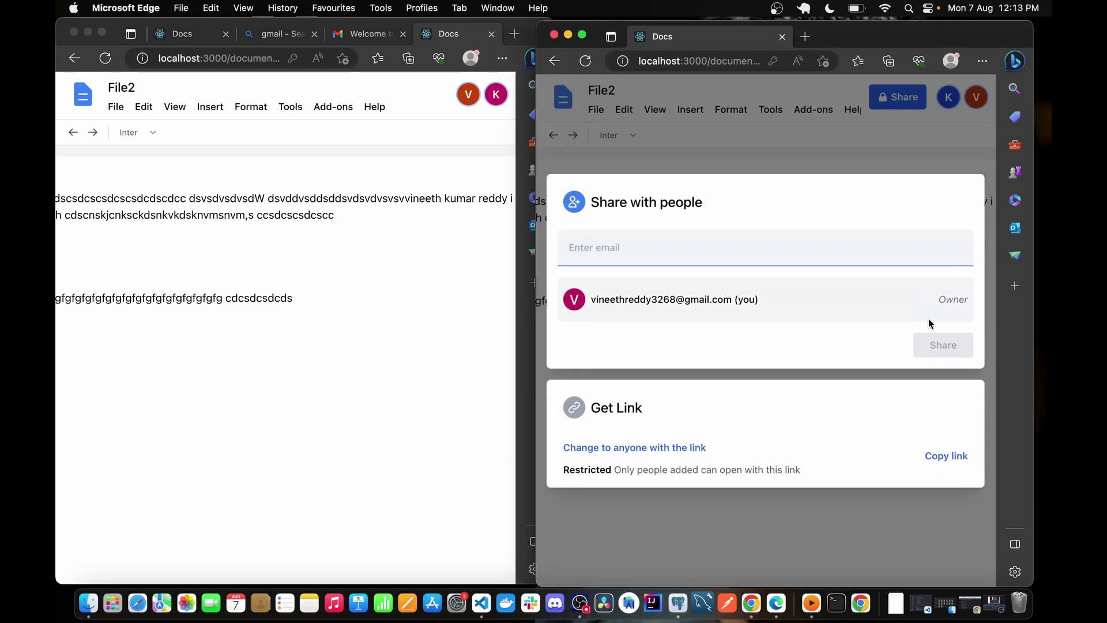
{"action": "left_click", "coordinate": [91, 91]}
{"action": "left_click", "coordinate": [91, 92]}
{"action": "scroll", "coordinate": [181, 403], "scroll_direction": "down", "scroll_amount": 2}
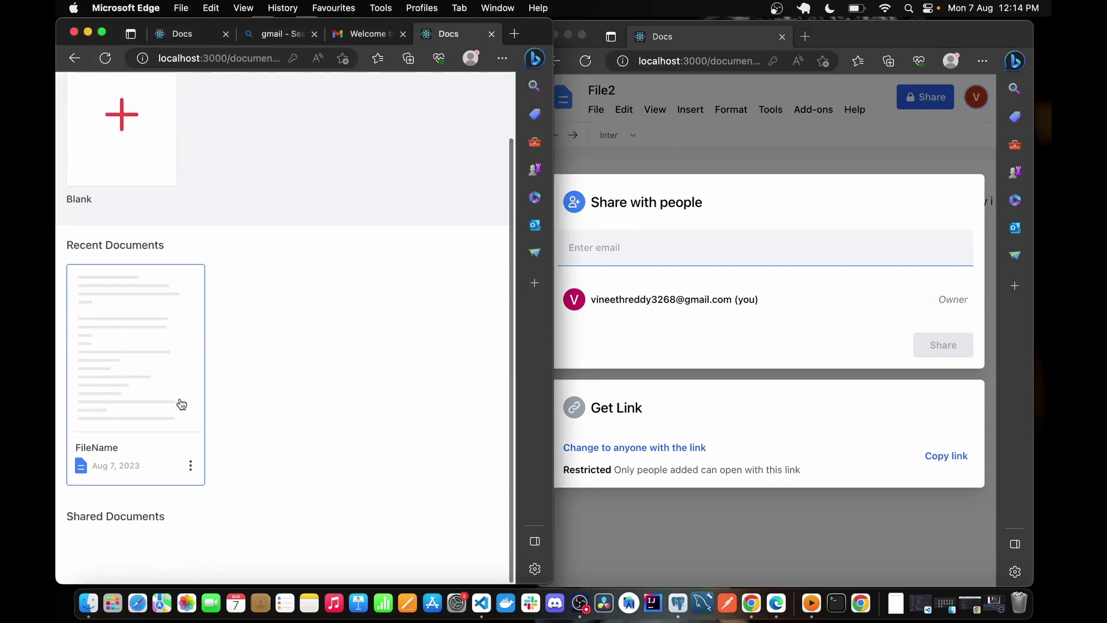
{"action": "scroll", "coordinate": [242, 453], "scroll_direction": "up", "scroll_amount": 1}
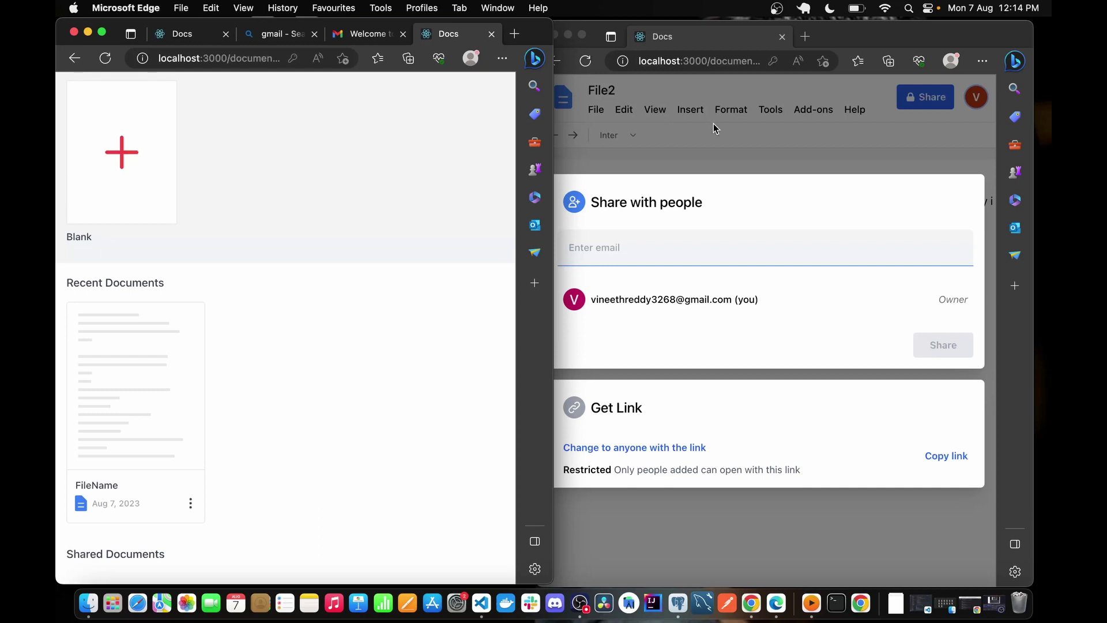
{"action": "left_click", "coordinate": [842, 146]}
{"action": "left_click", "coordinate": [893, 159]}
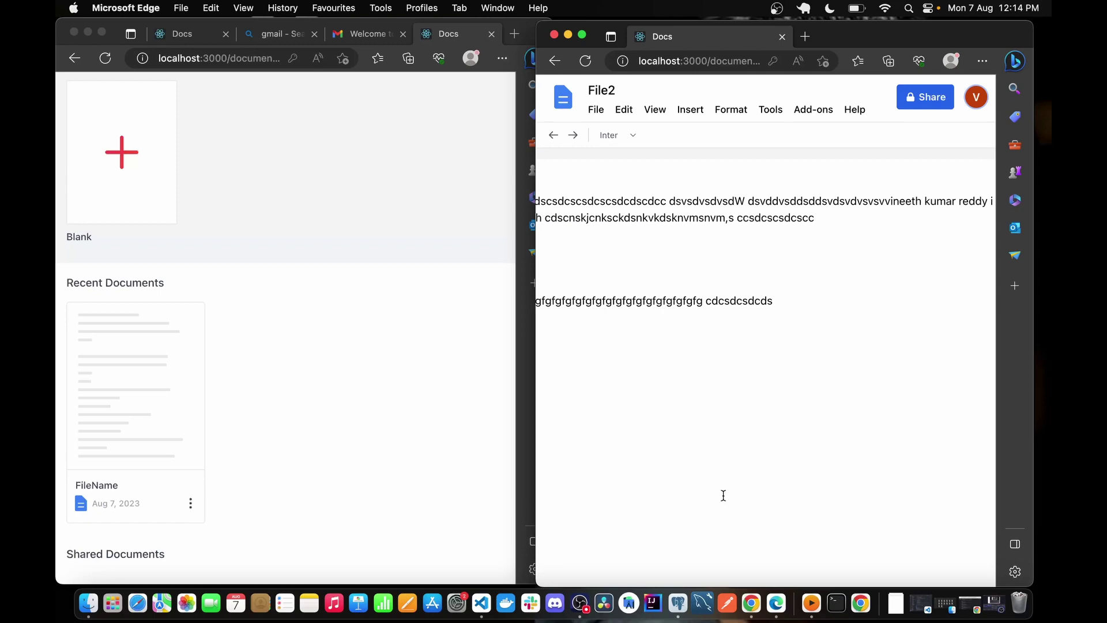
- Switch to pgAdmin and rerun the queries on the public.document and public.user tables to examine the stored records
{"action": "left_click", "coordinate": [676, 612]}
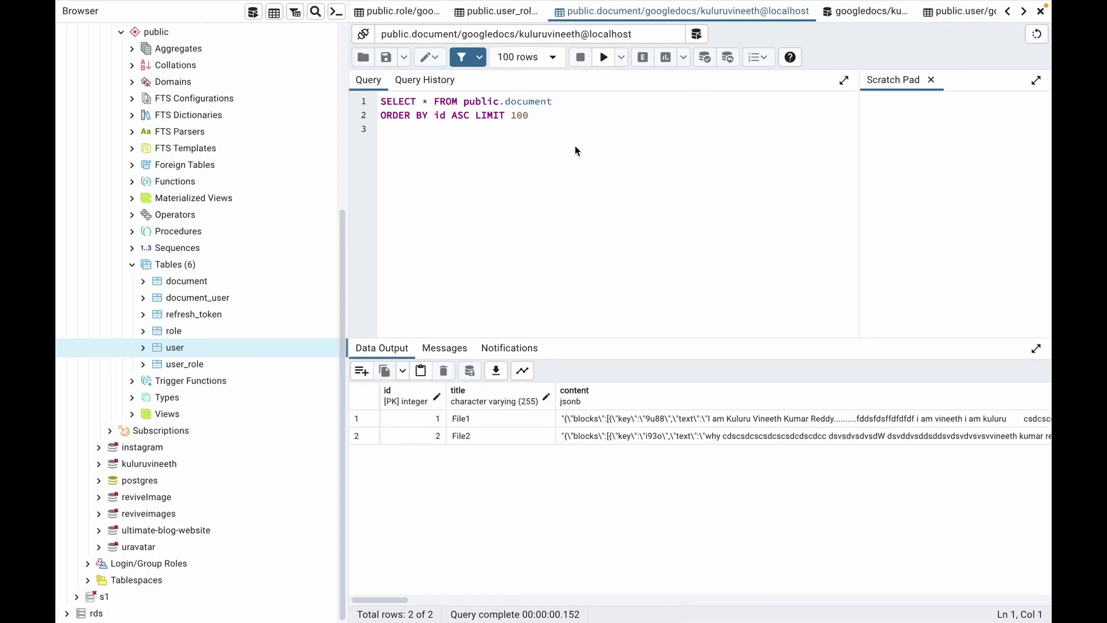
{"action": "left_click", "coordinate": [602, 58]}
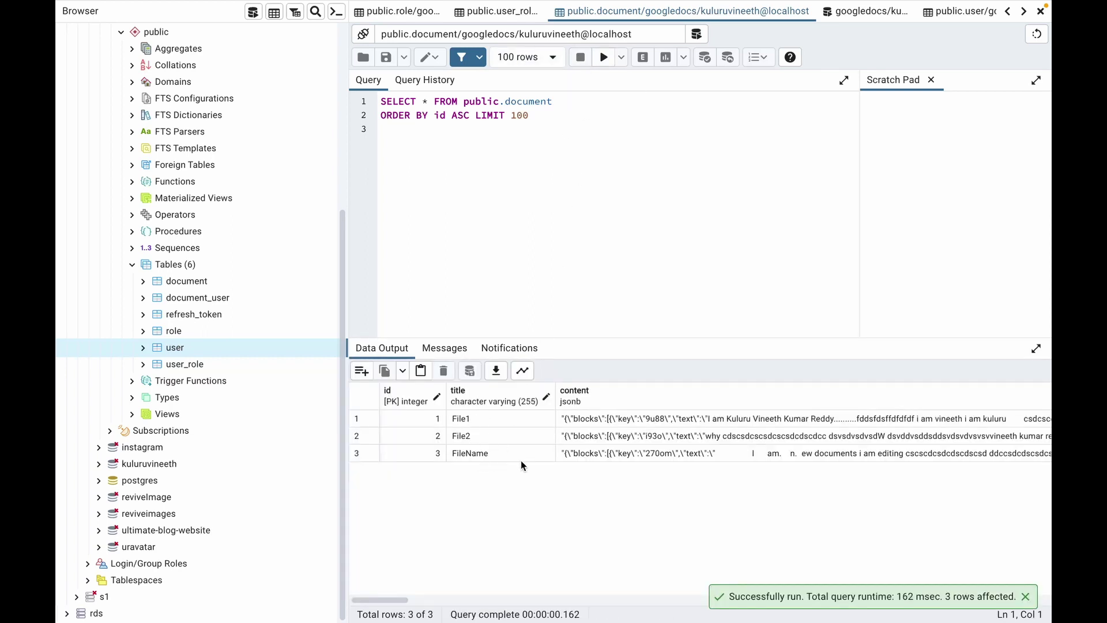
{"action": "scroll", "coordinate": [603, 437], "scroll_direction": "right", "scroll_amount": 6}
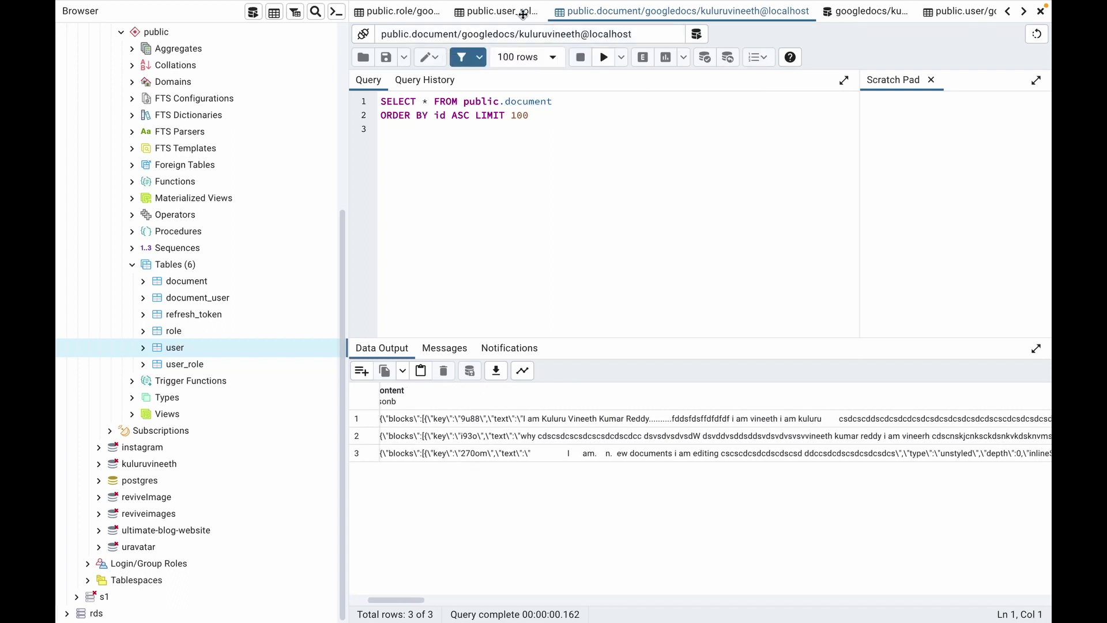
{"action": "left_click", "coordinate": [954, 11]}
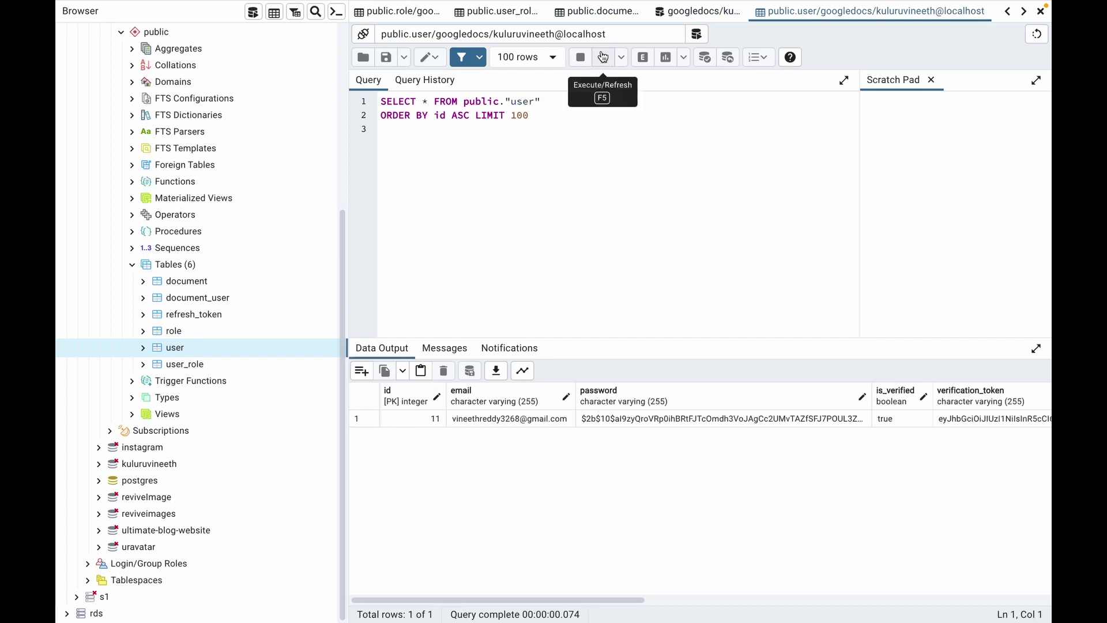
{"action": "left_click", "coordinate": [605, 58]}
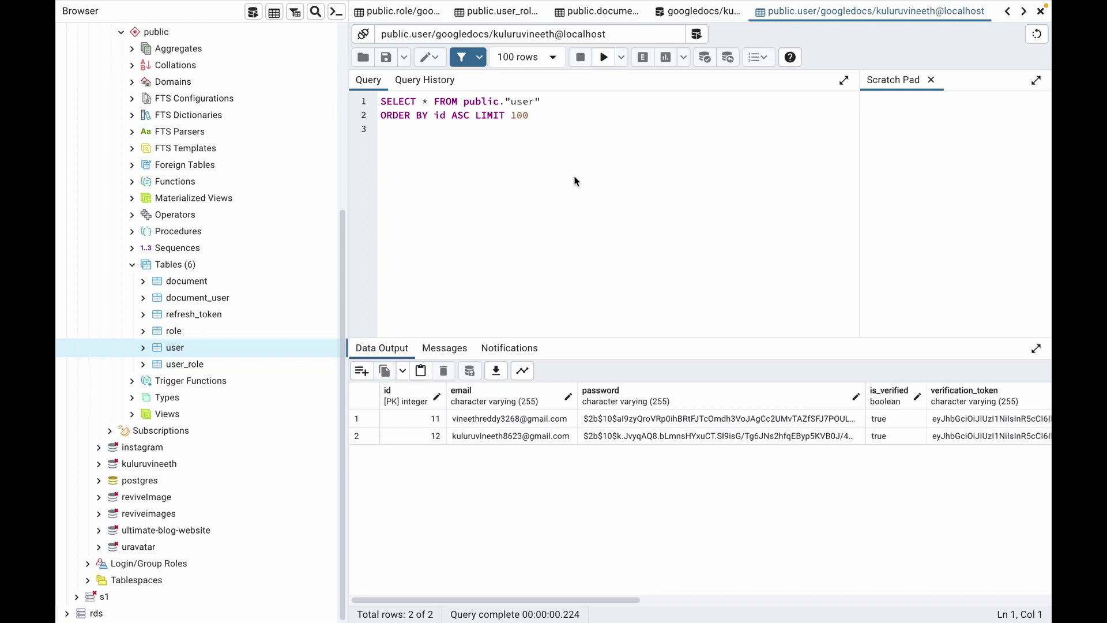
- Switch back to Microsoft Edge, look over the first account's document list, and return from File2 to the second account's document list
{"action": "key", "text": "super+Tab"}
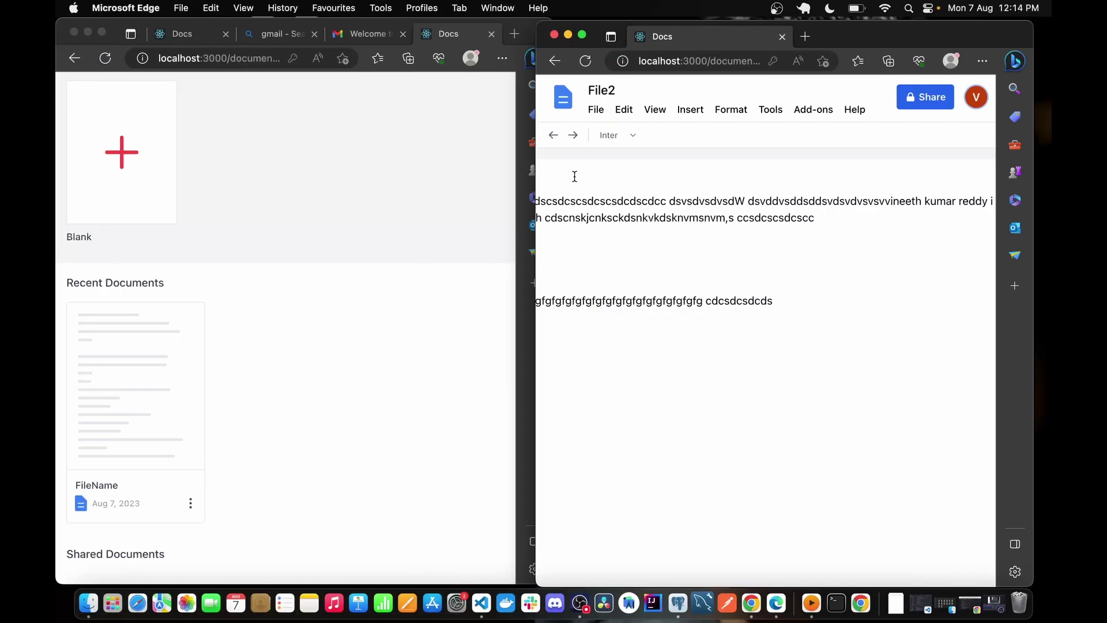
{"action": "scroll", "coordinate": [285, 410], "scroll_direction": "up", "scroll_amount": 3}
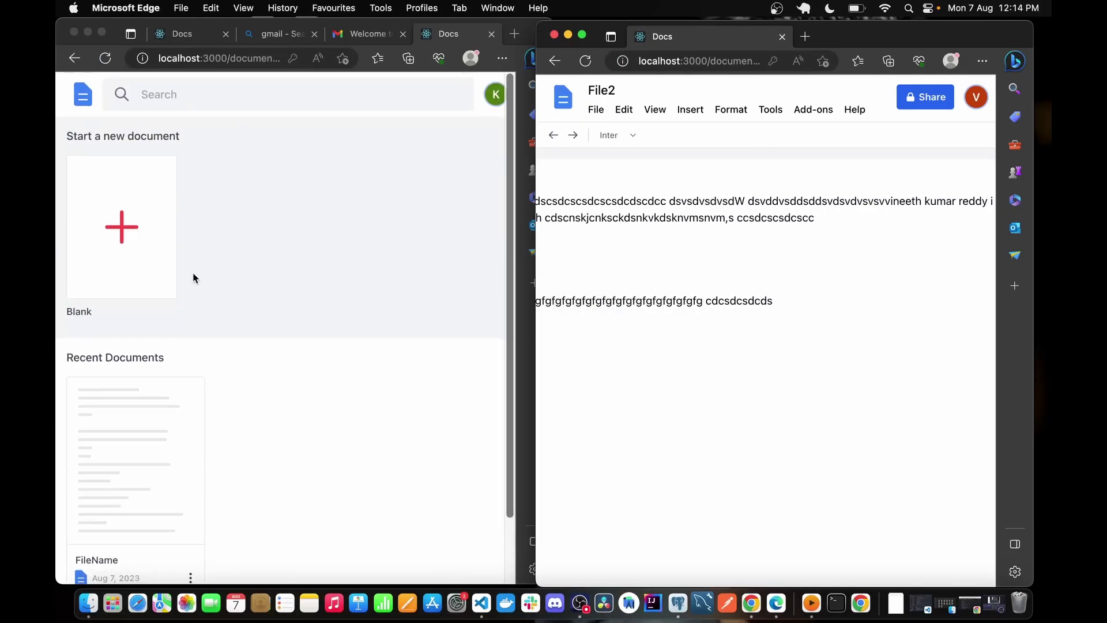
{"action": "scroll", "coordinate": [193, 276], "scroll_direction": "down", "scroll_amount": 3}
{"action": "left_click", "coordinate": [555, 60]}
{"action": "left_click", "coordinate": [604, 106]}
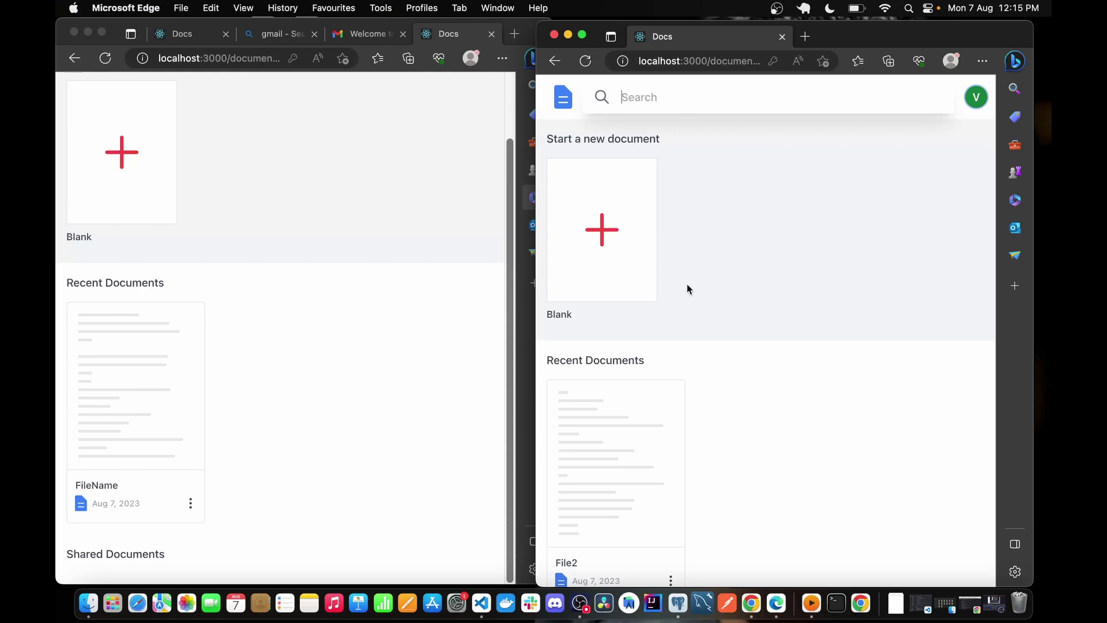